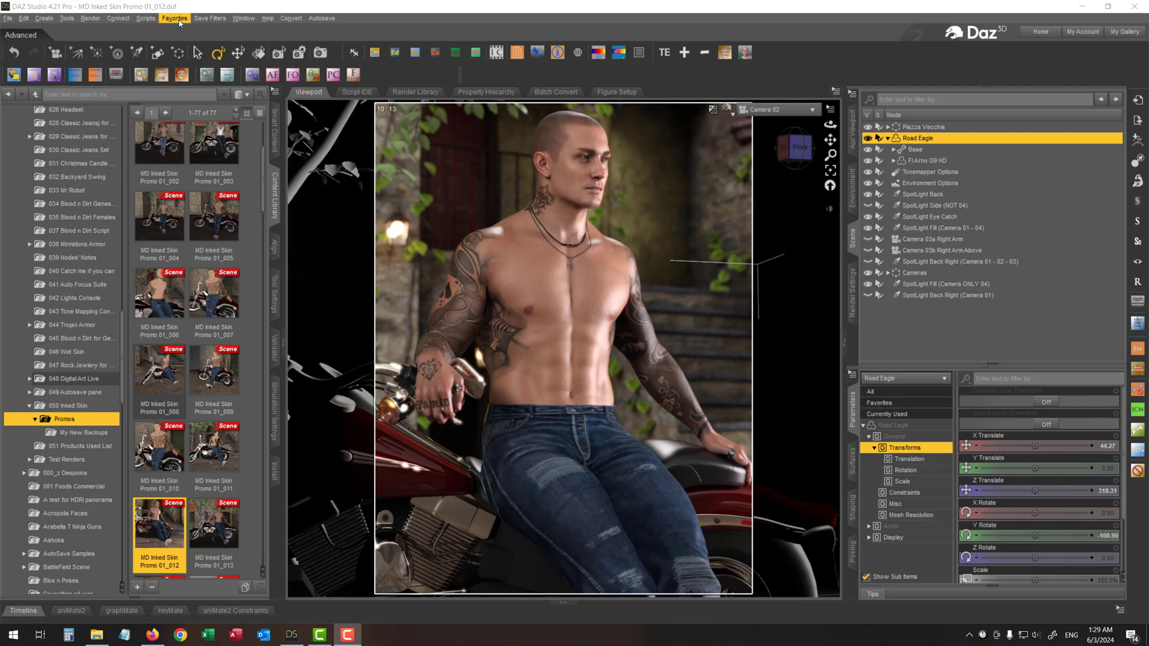
- Select Arno, then Road Eagle, and open the List of Products Used window
left_click(640, 54)
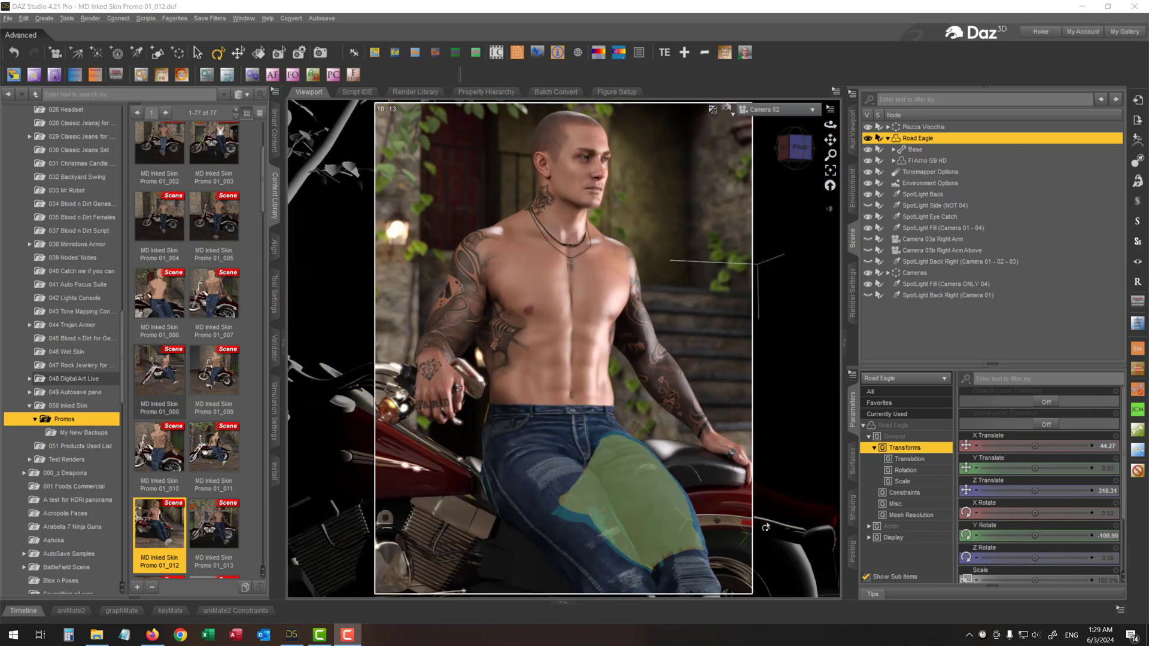
left_click(924, 161)
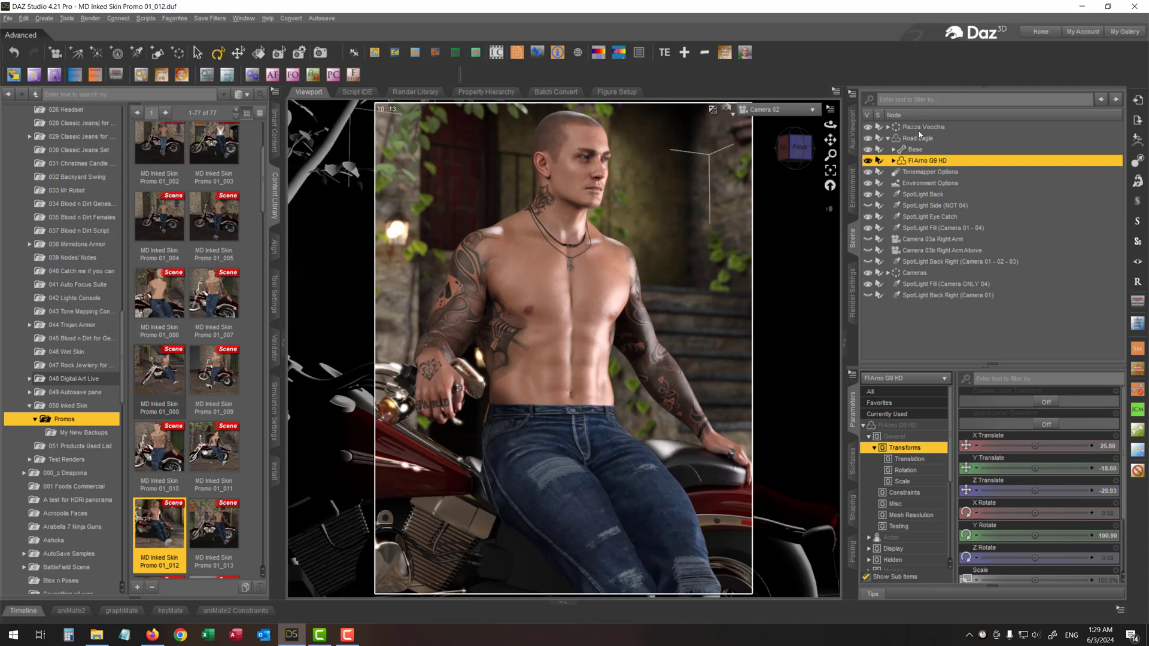
left_click(909, 139)
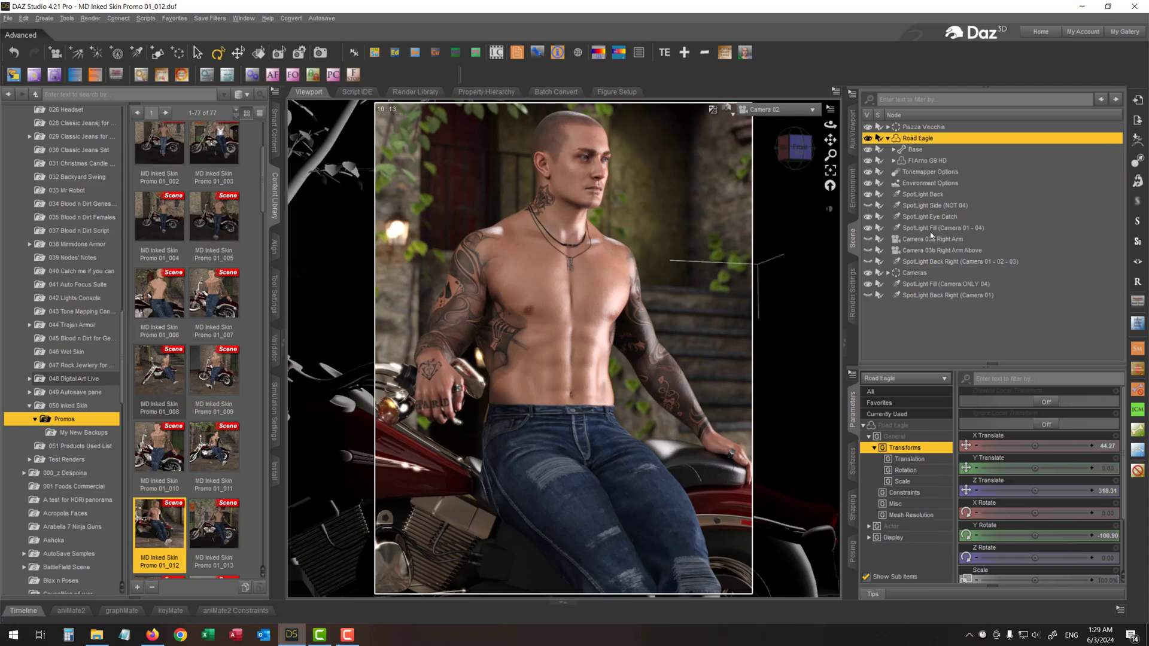
left_click(639, 52)
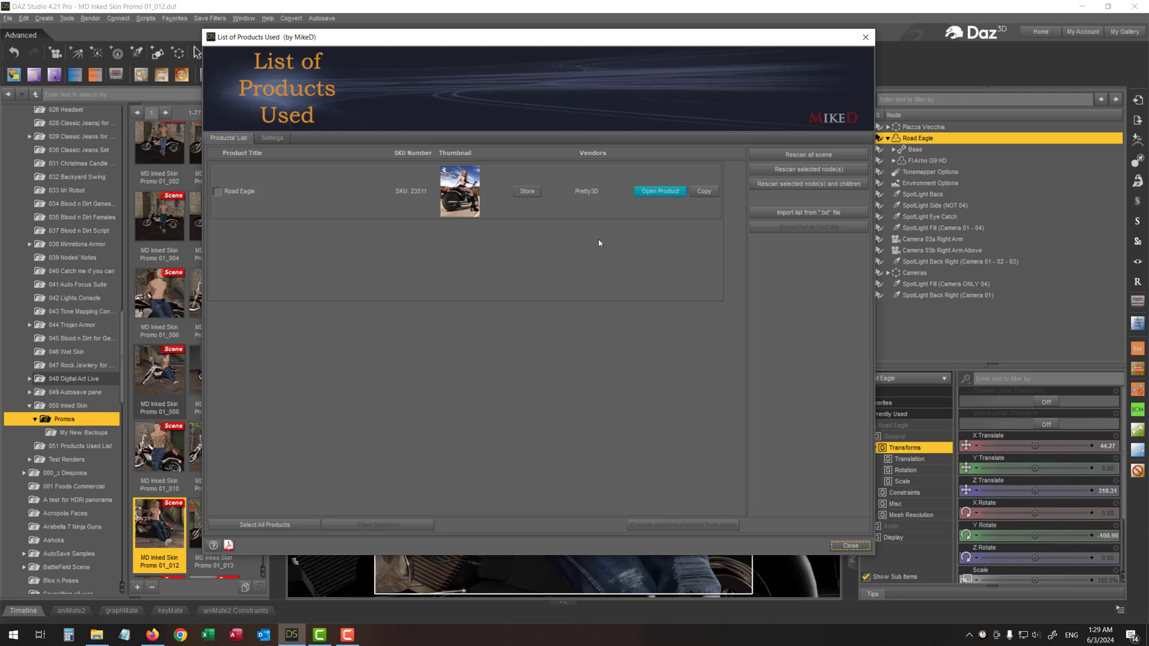
- Rescan the whole scene and review products from Arno HD for Genesis 9 through Shaved Hair V3
left_click(811, 155)
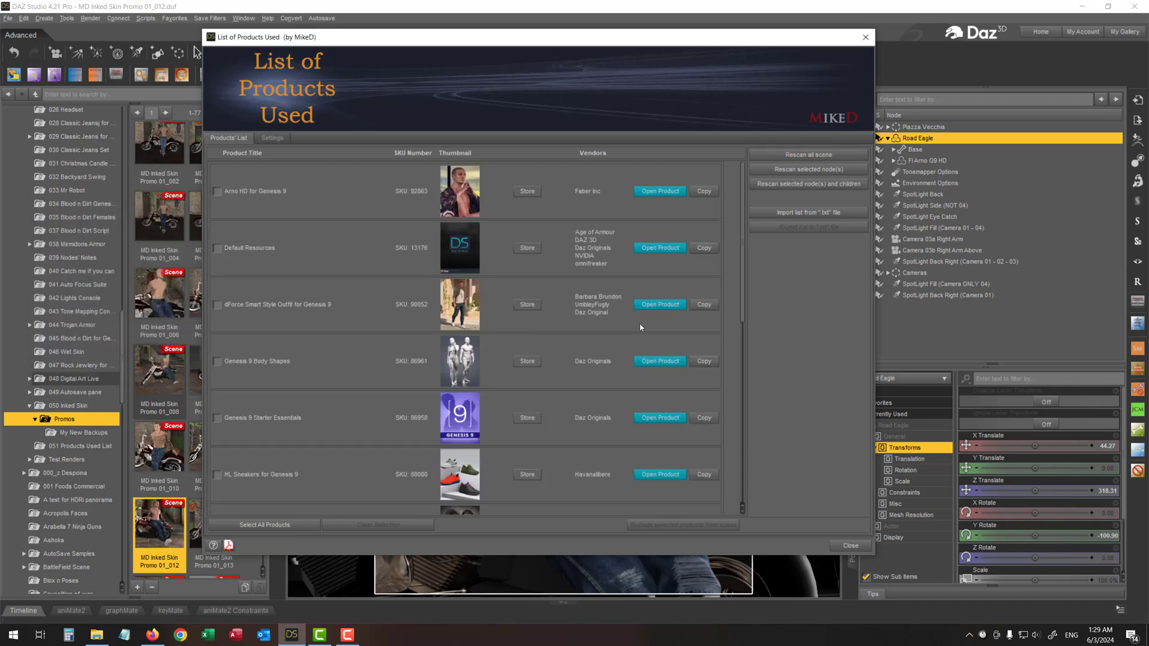
scroll(569, 379, "down", 5)
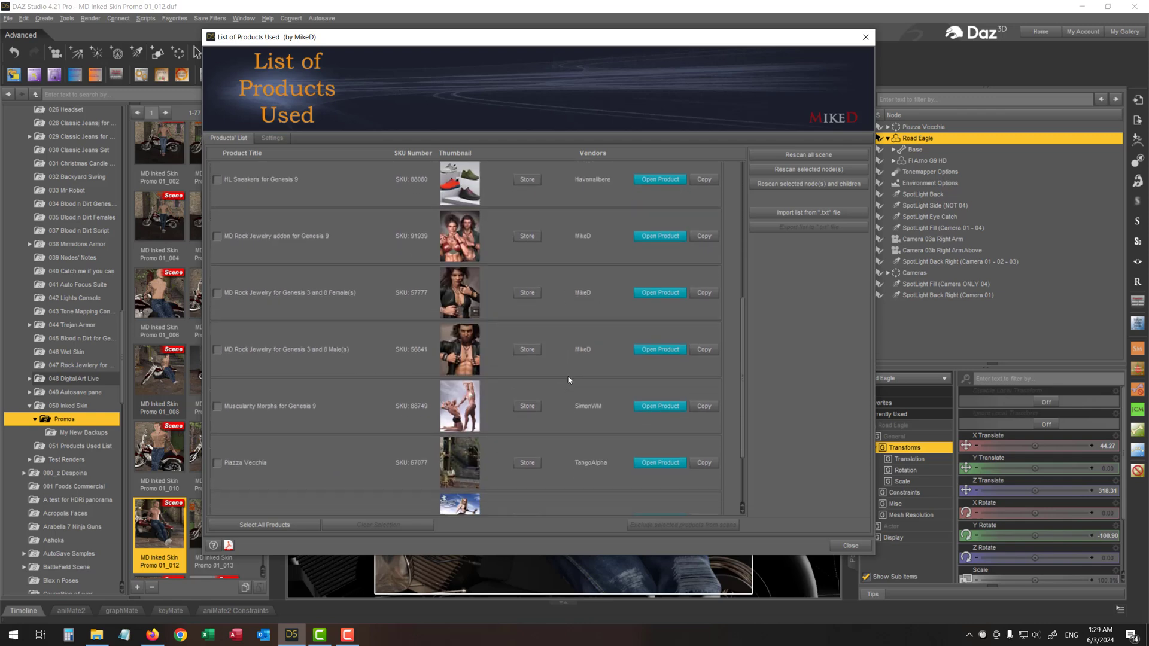
scroll(569, 380, "up", 5)
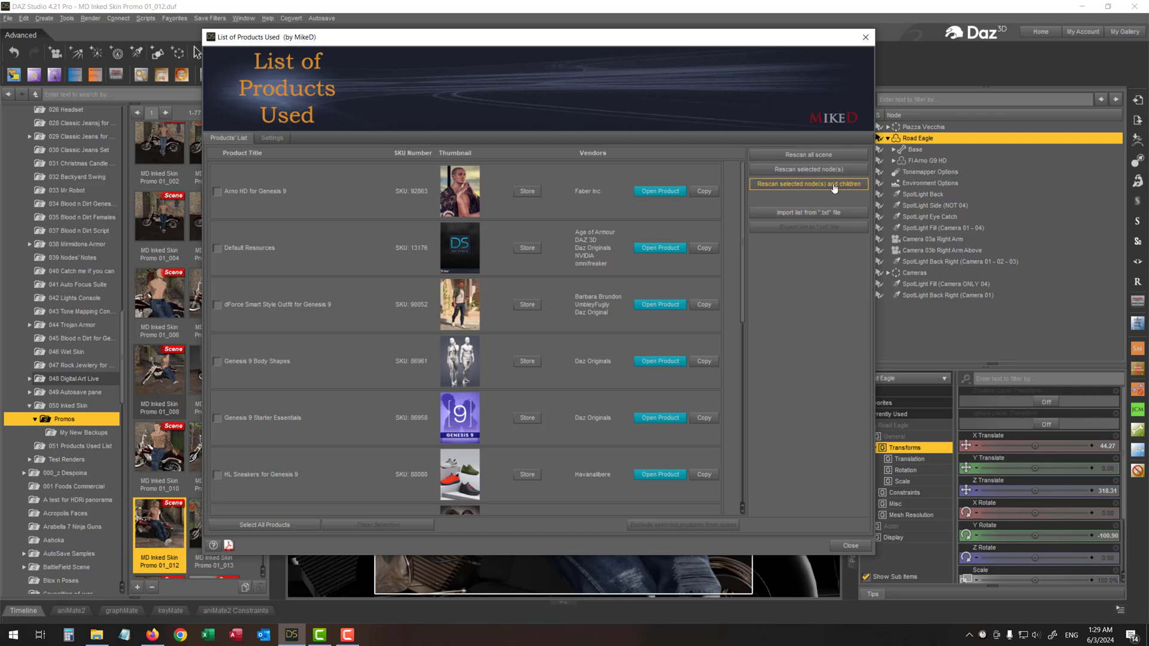
- Rescan Road Eagle with its child nodes and review the resulting products list
left_click(815, 187)
scroll(572, 414, "down", 5)
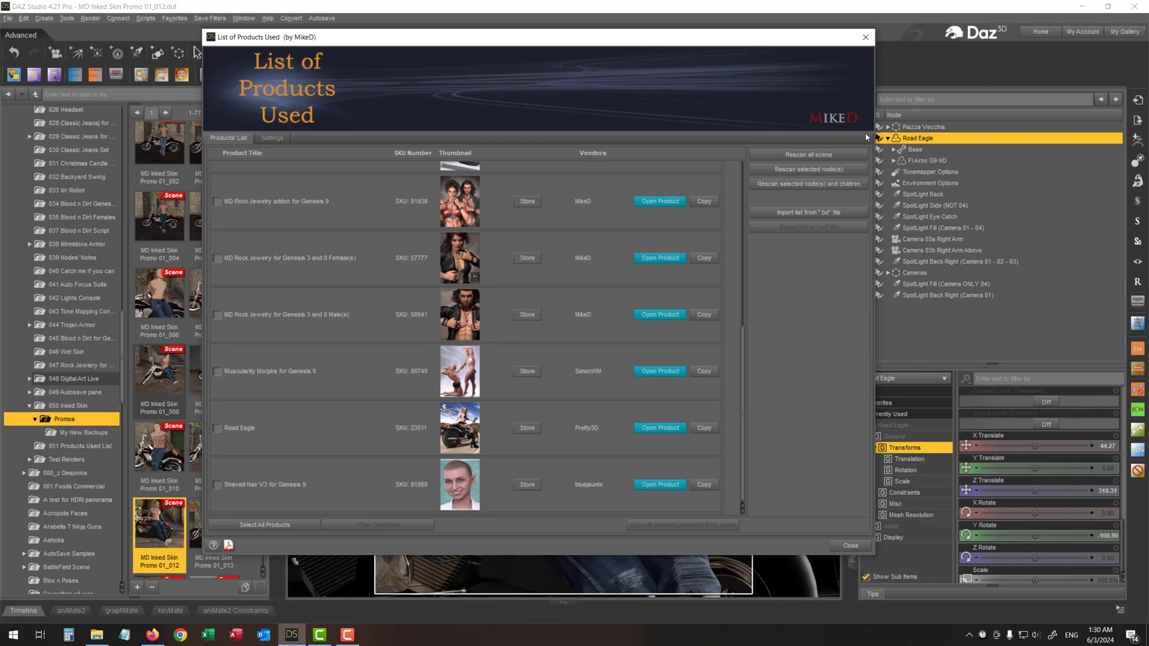
scroll(541, 416, "up", 5)
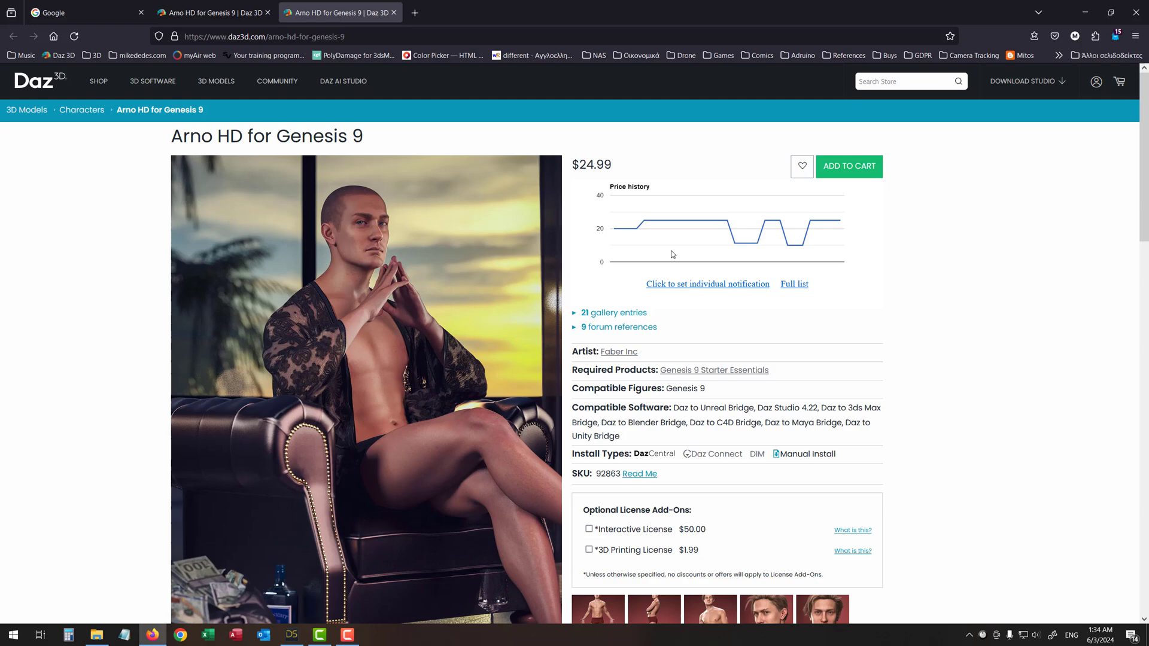
- Minimize the browser showing the Arno HD store page to return to DAZ Studio
left_click(1084, 13)
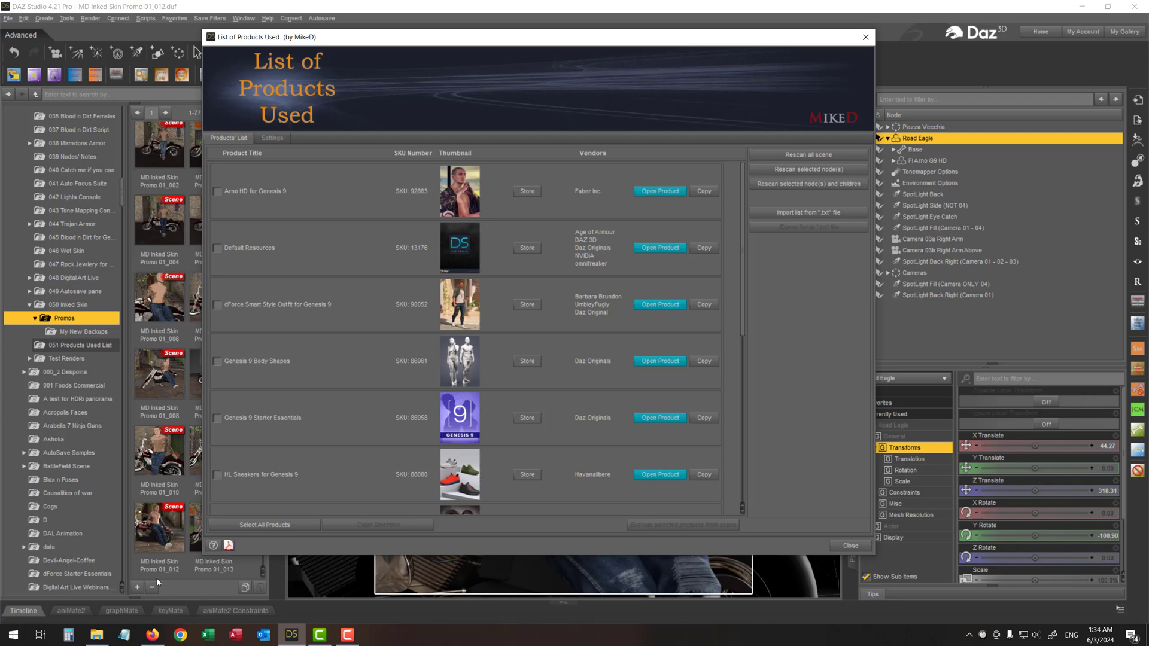
left_click(124, 635)
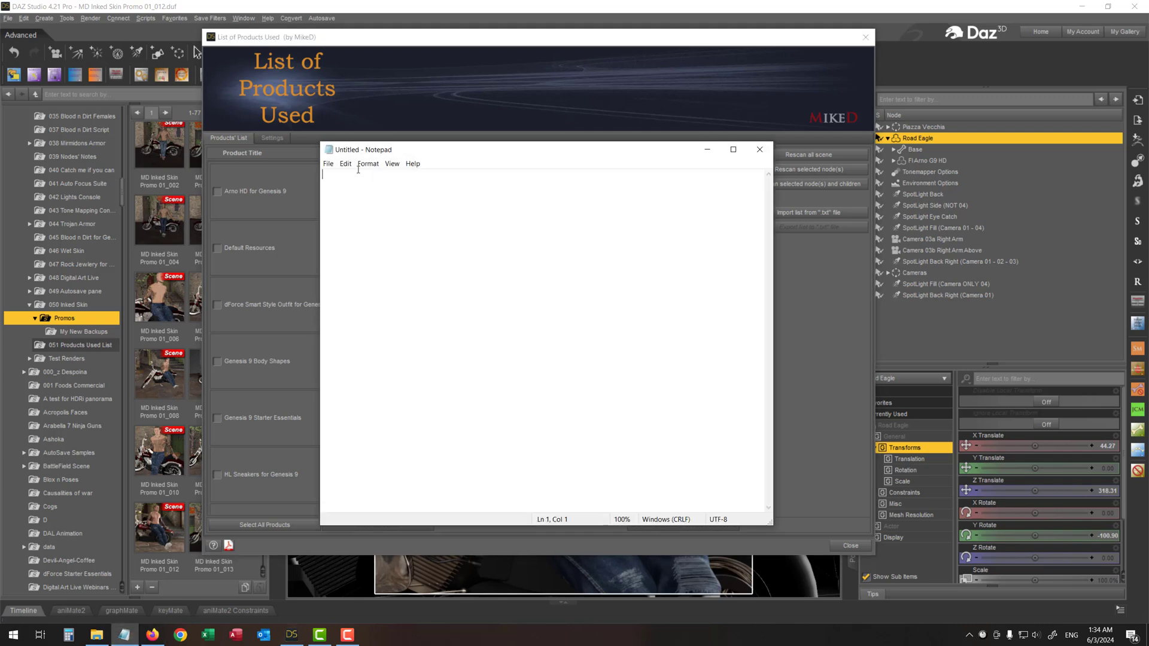
left_click(345, 164)
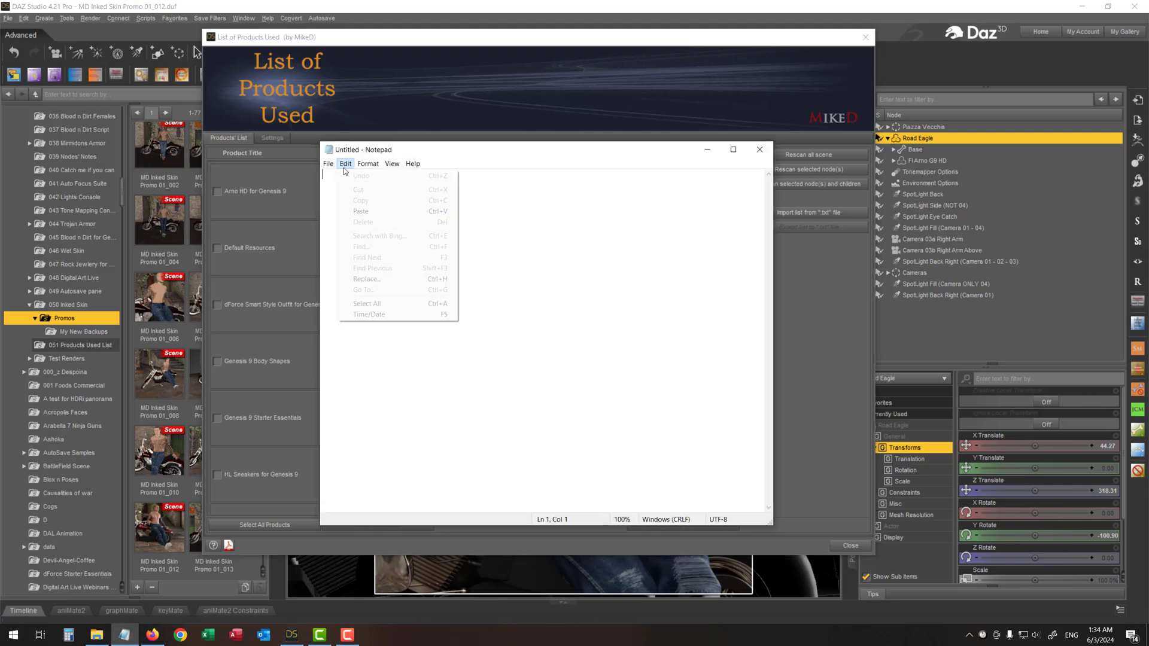
left_click(363, 211)
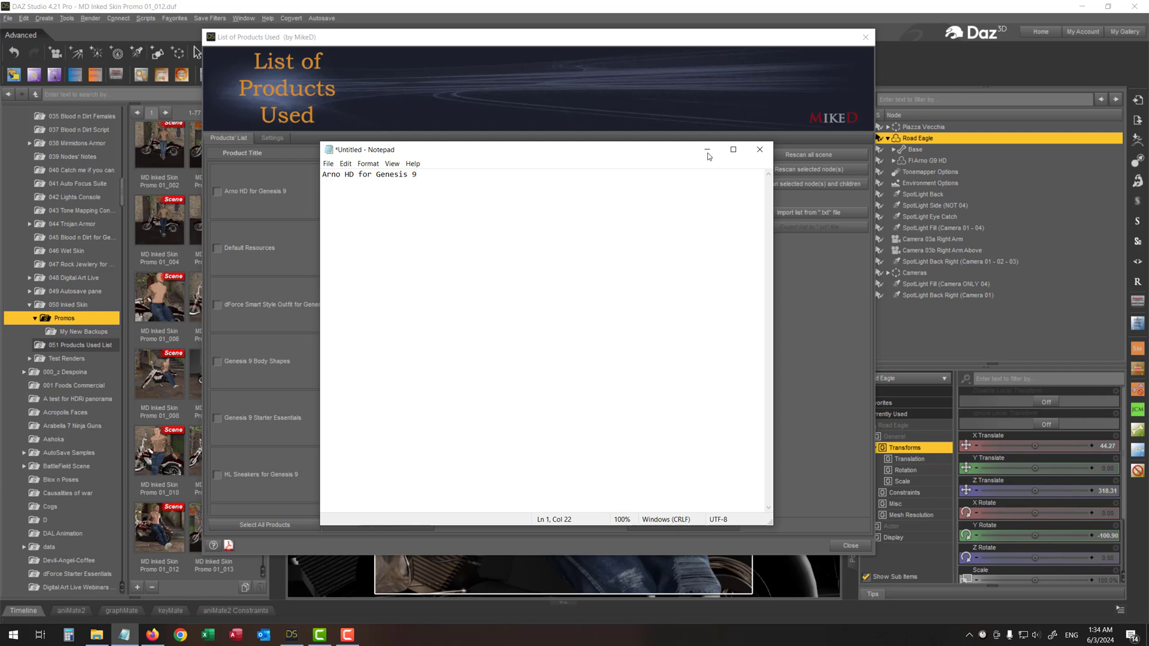
left_click(760, 150)
left_click(595, 319)
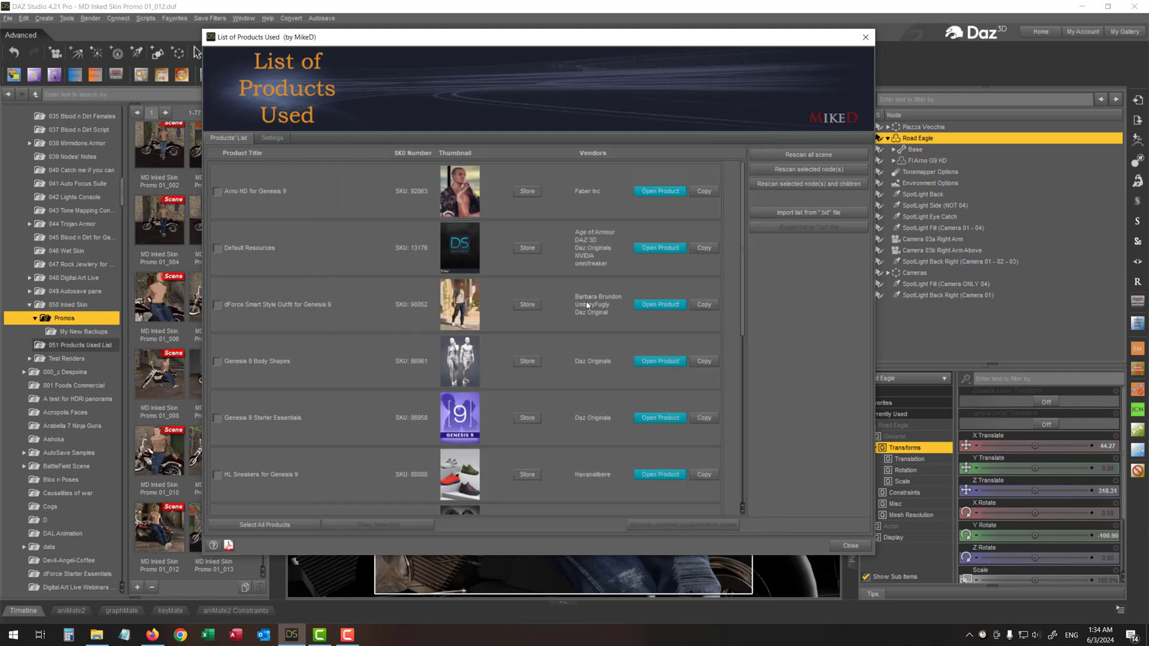
- Show Arno HD for Genesis 9's files in the content library, then reopen the products list
left_click(661, 192)
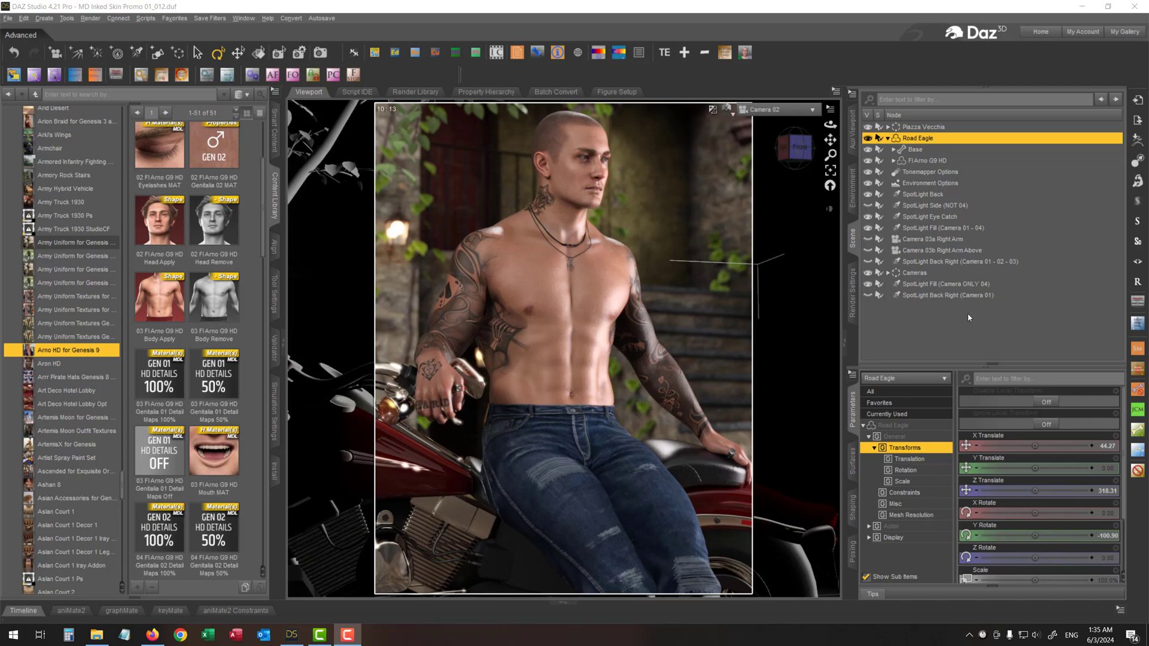
left_click(638, 52)
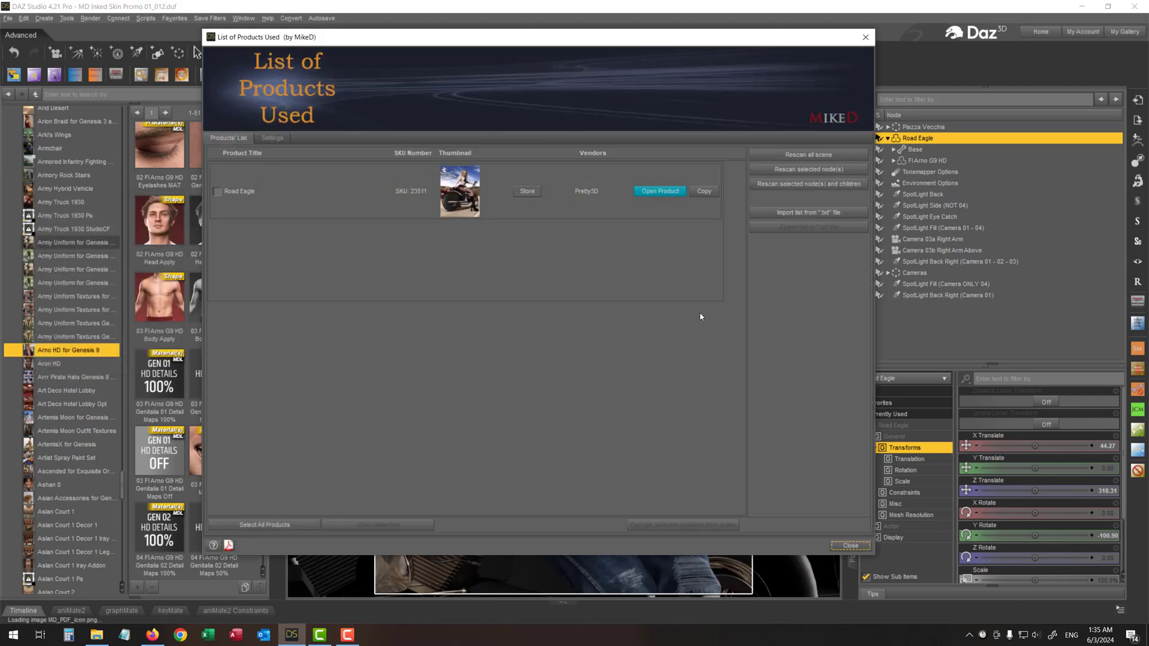
- Rescan the whole scene and check Arno HD and dForce Smart Style Outfit for Genesis 9
left_click(808, 156)
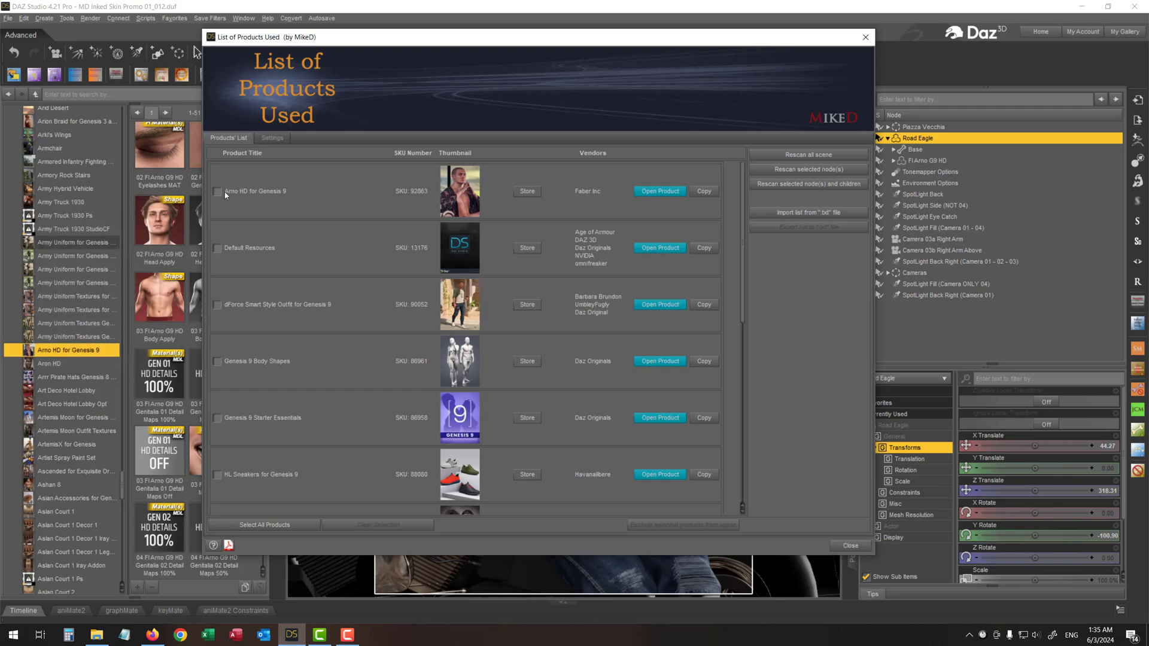
left_click(218, 192)
left_click(219, 305)
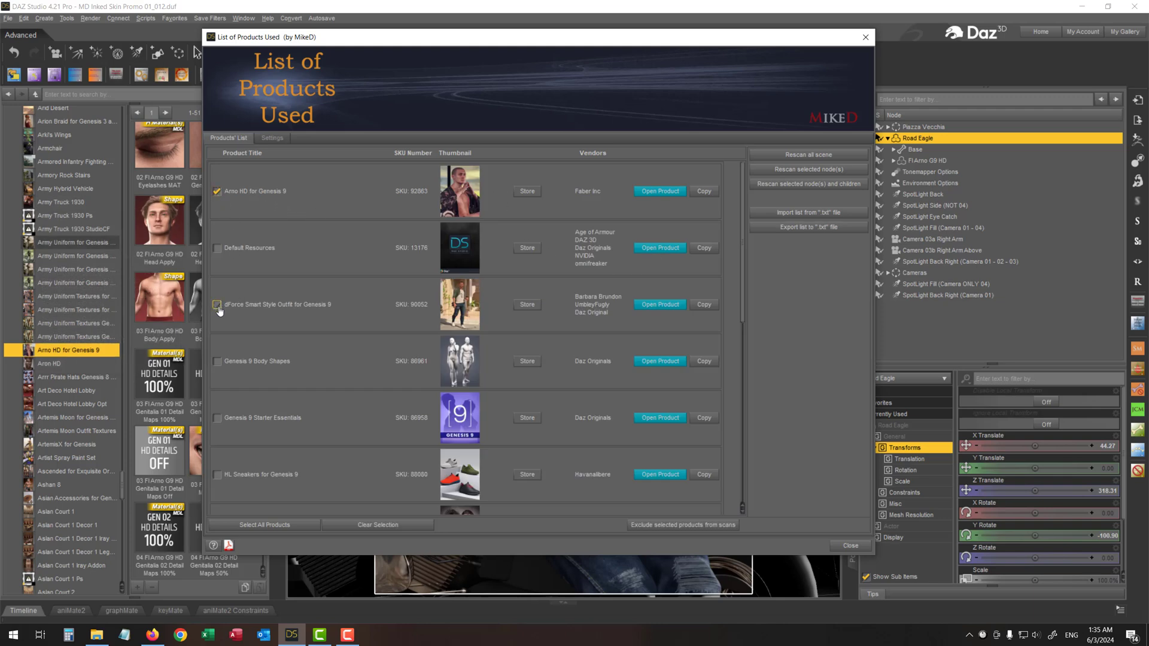
scroll(251, 401, "down", 4)
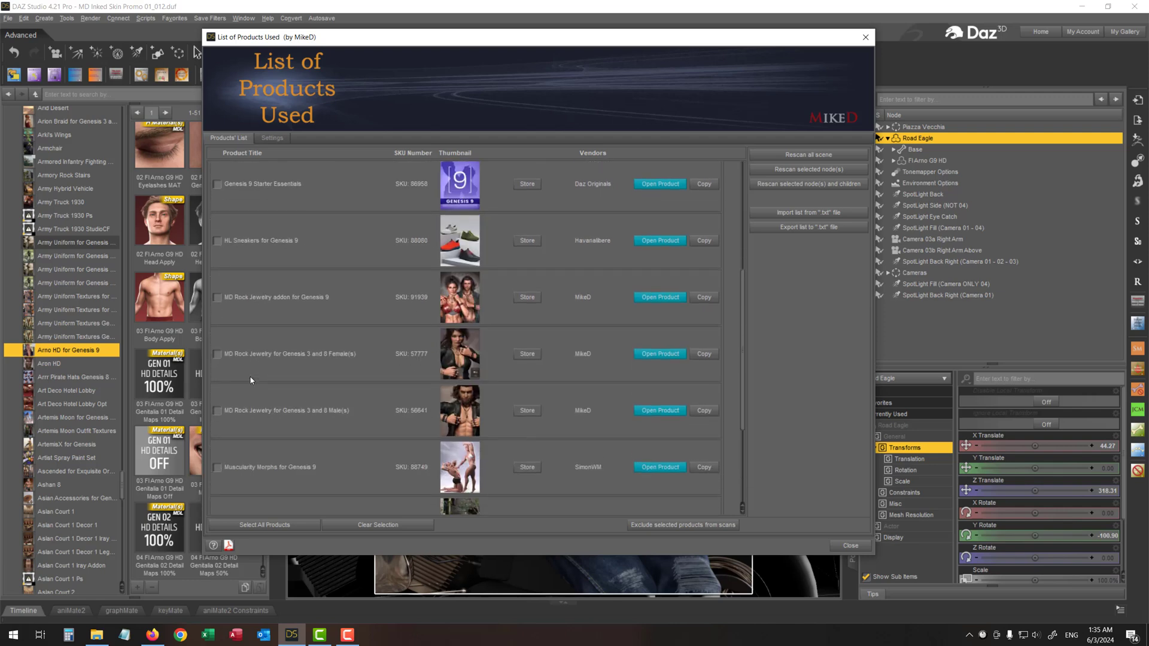
scroll(369, 409, "down", 3)
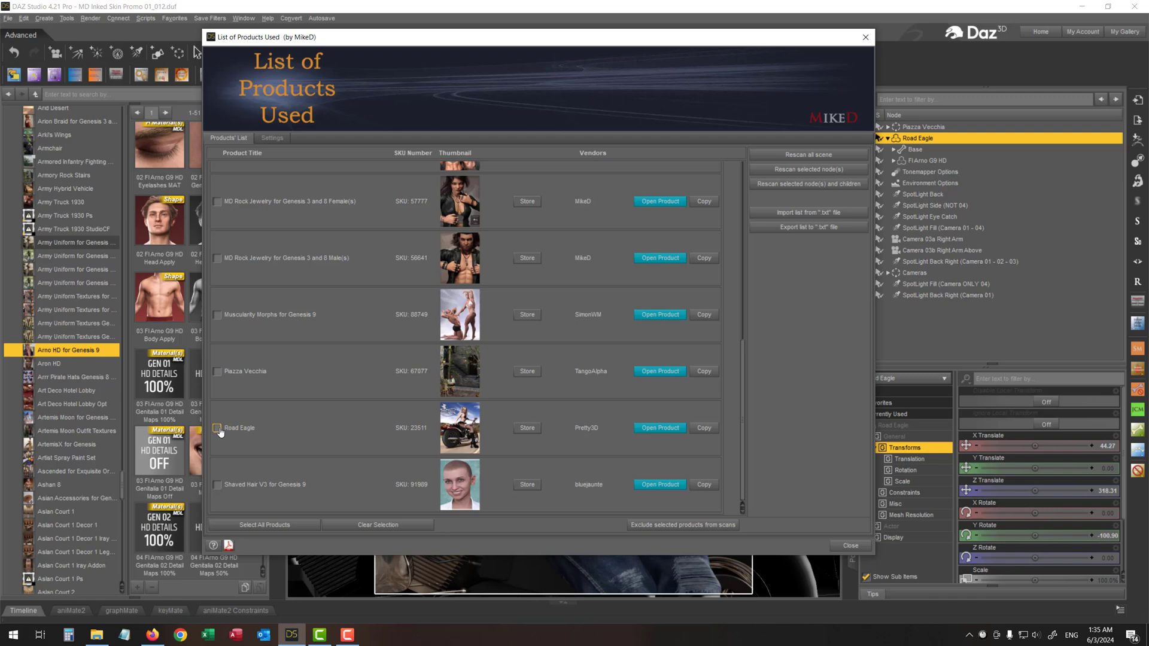
scroll(541, 408, "up", 2)
scroll(541, 412, "up", 5)
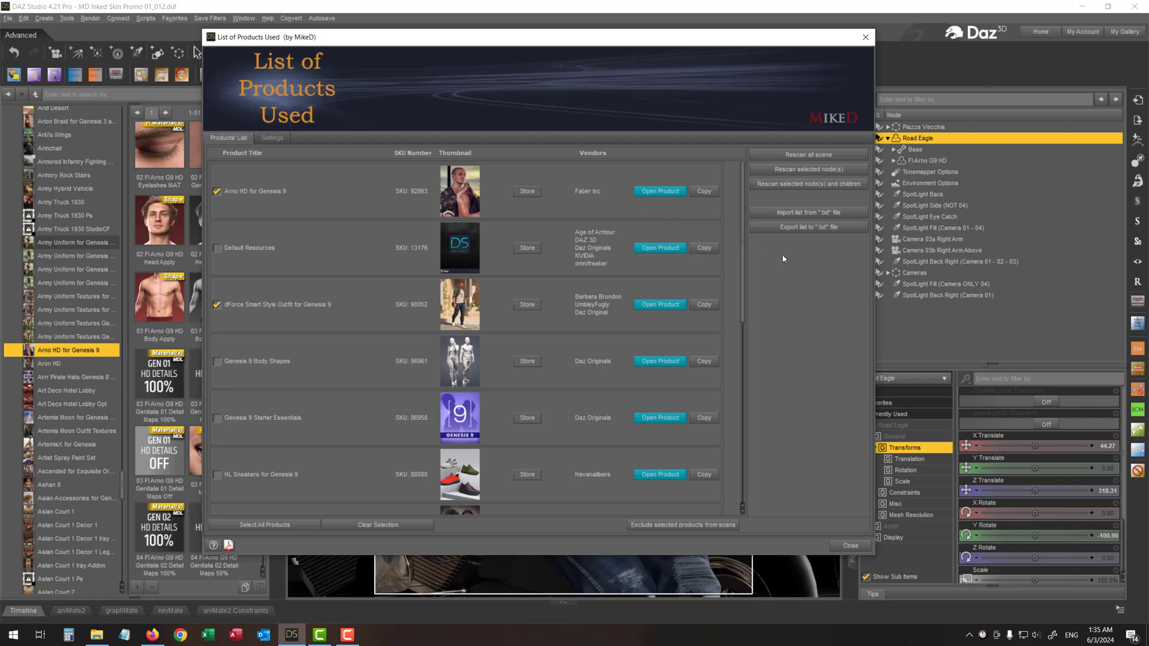
- Export the two checked products to Test 02.txt in the Promos folder
left_click(828, 233)
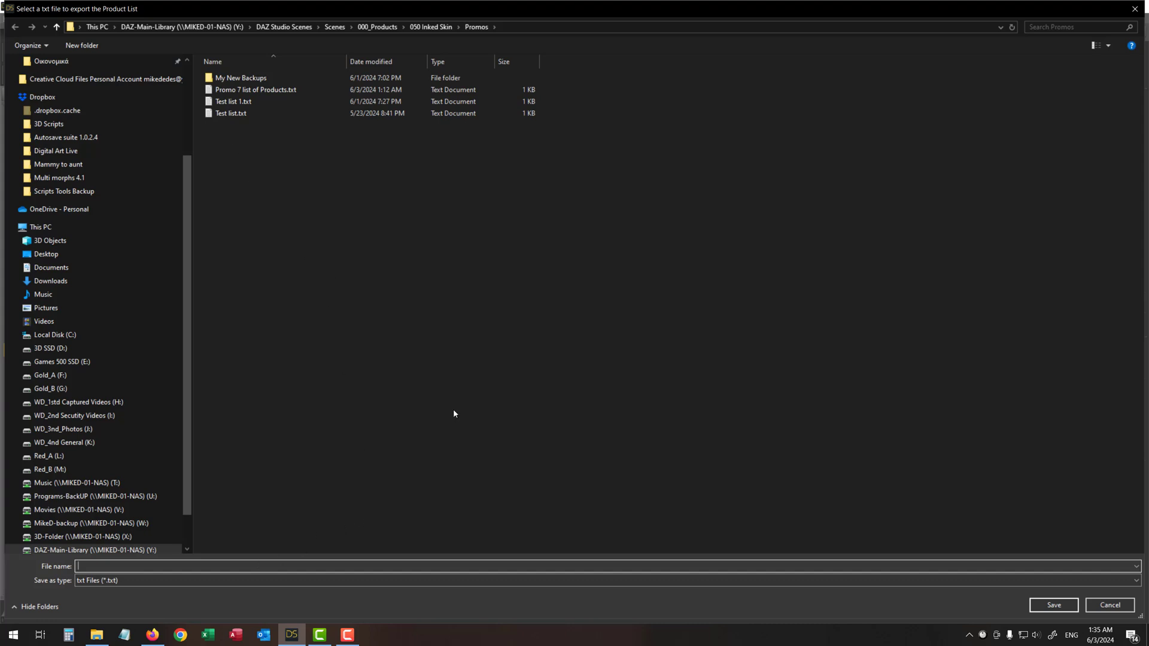
type("T")
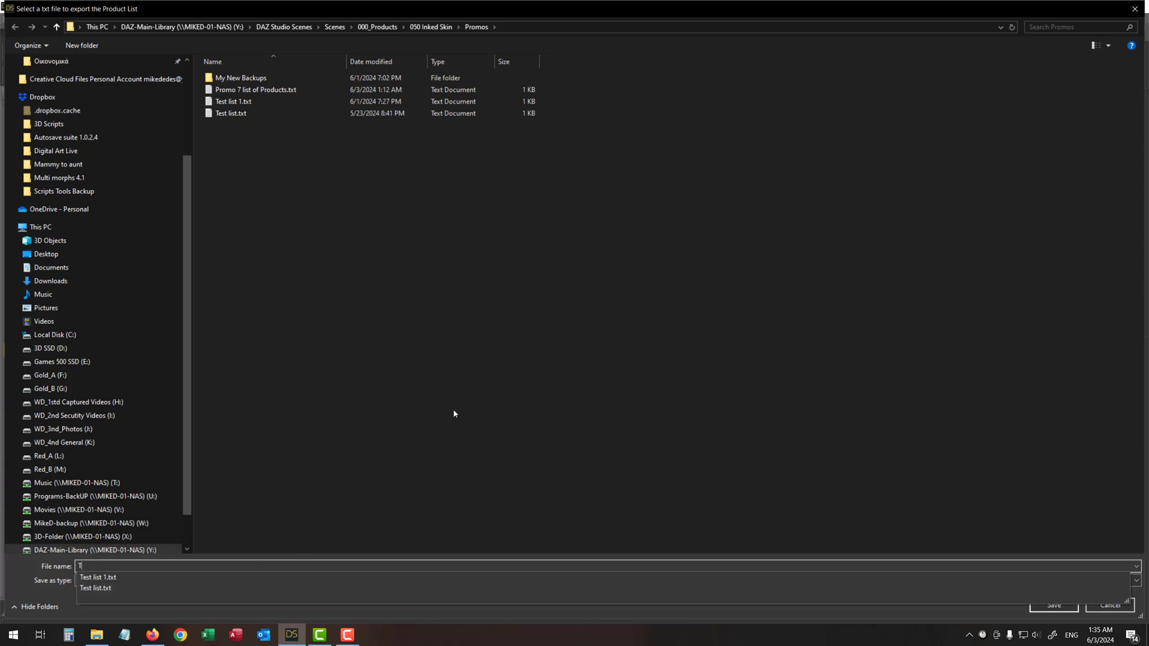
type("est 02")
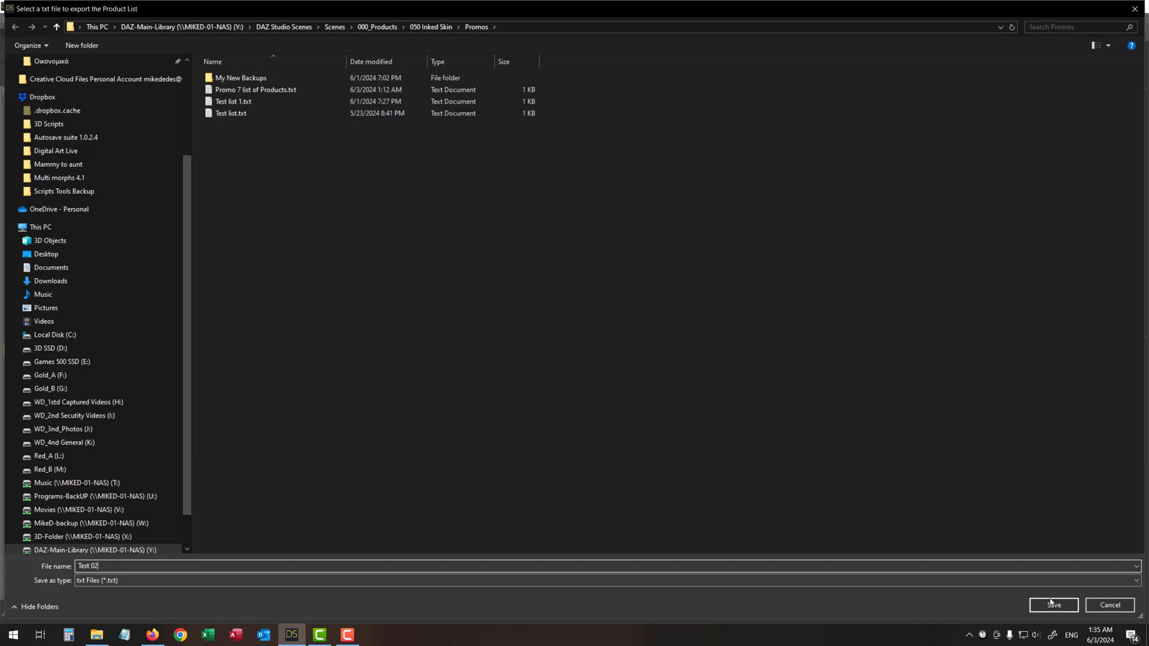
left_click(1072, 608)
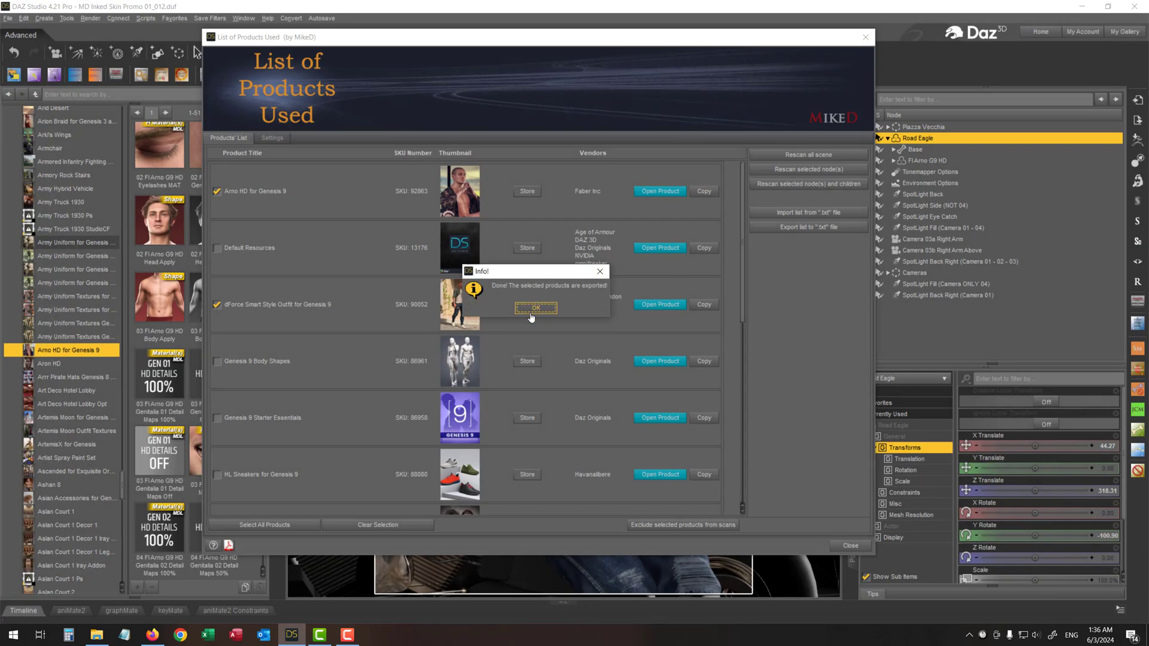
left_click(536, 307)
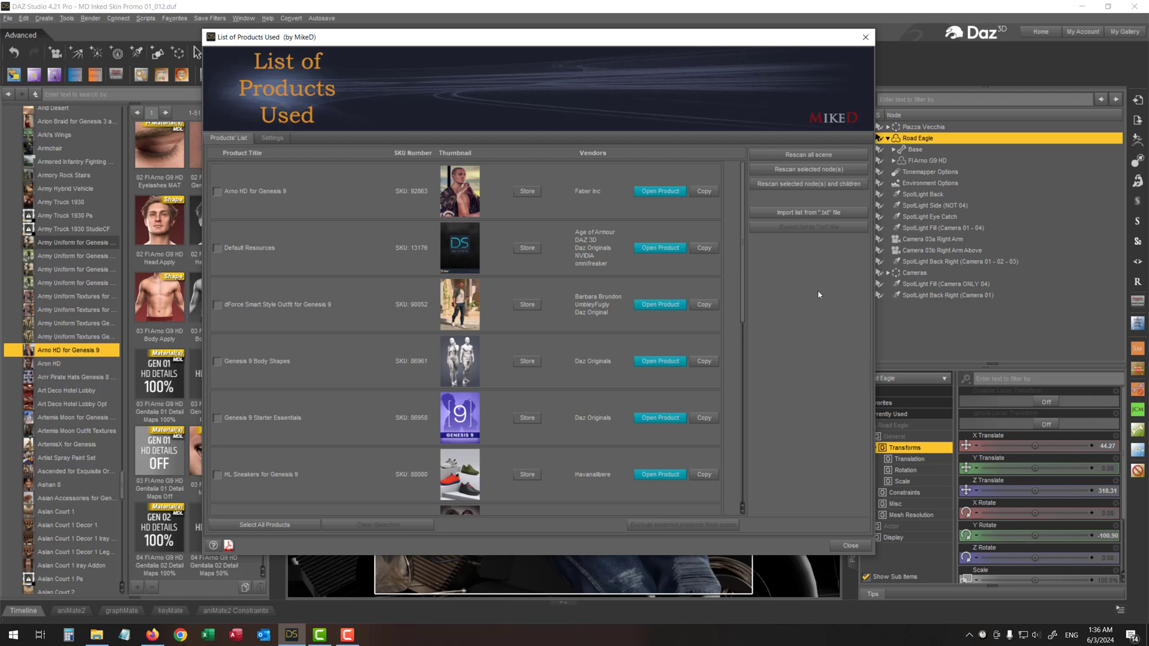
- Import Promo 7 list of Products.txt and show Aurora HD for Genesis 9 in the library
left_click(817, 215)
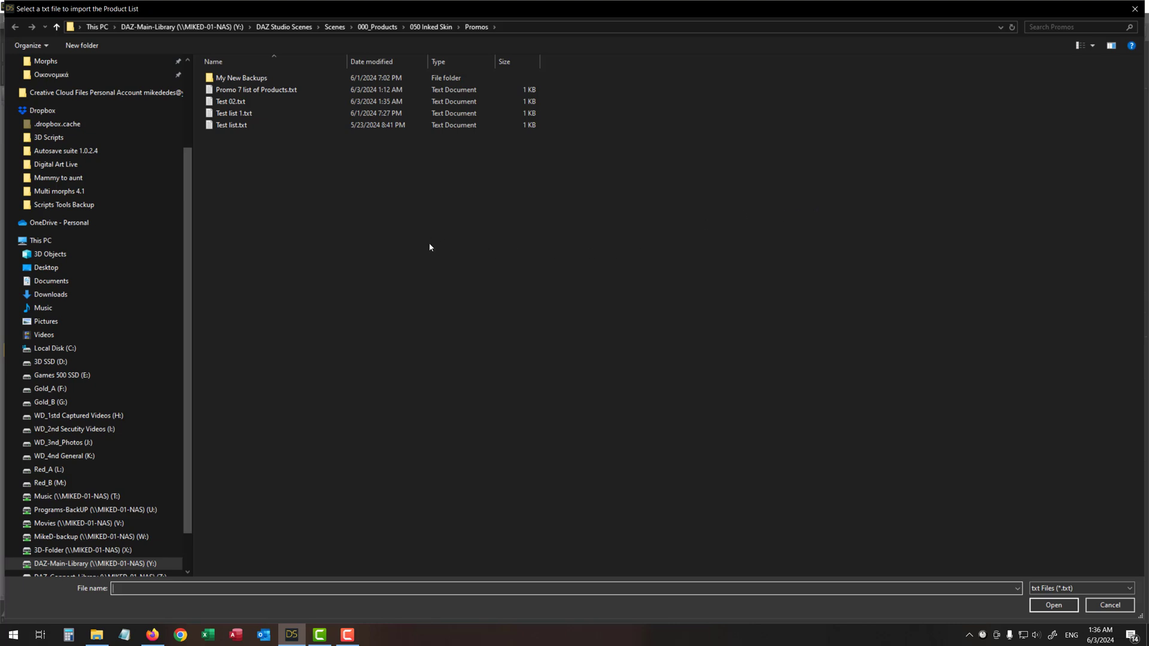
left_click(260, 91)
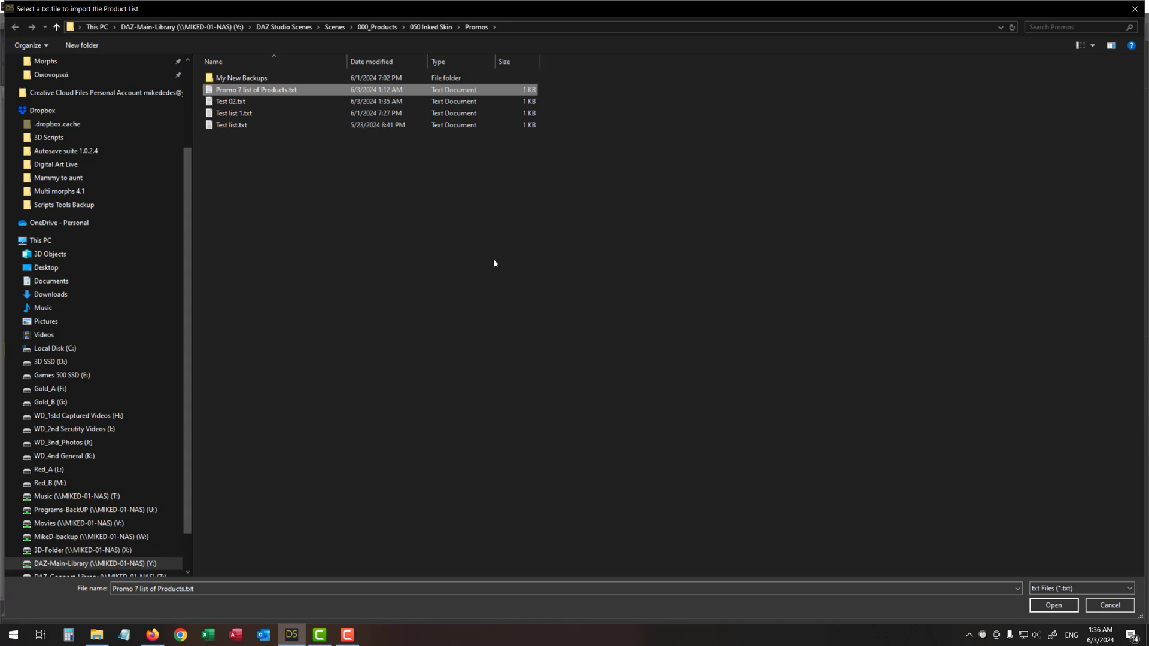
left_click(1054, 605)
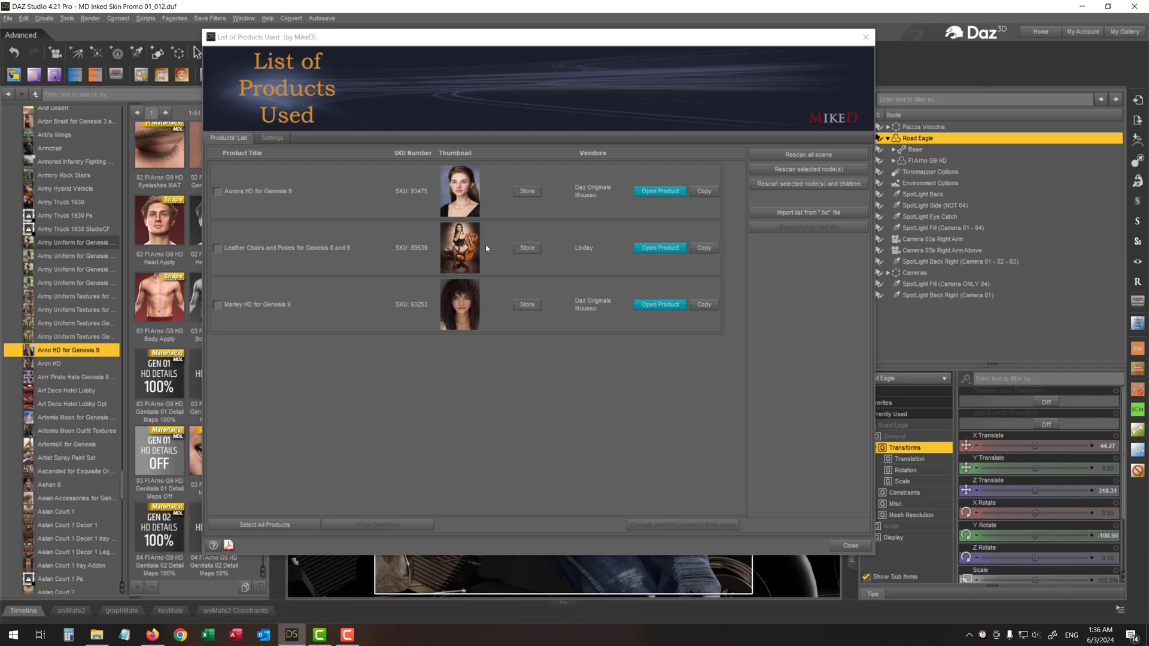
left_click(660, 191)
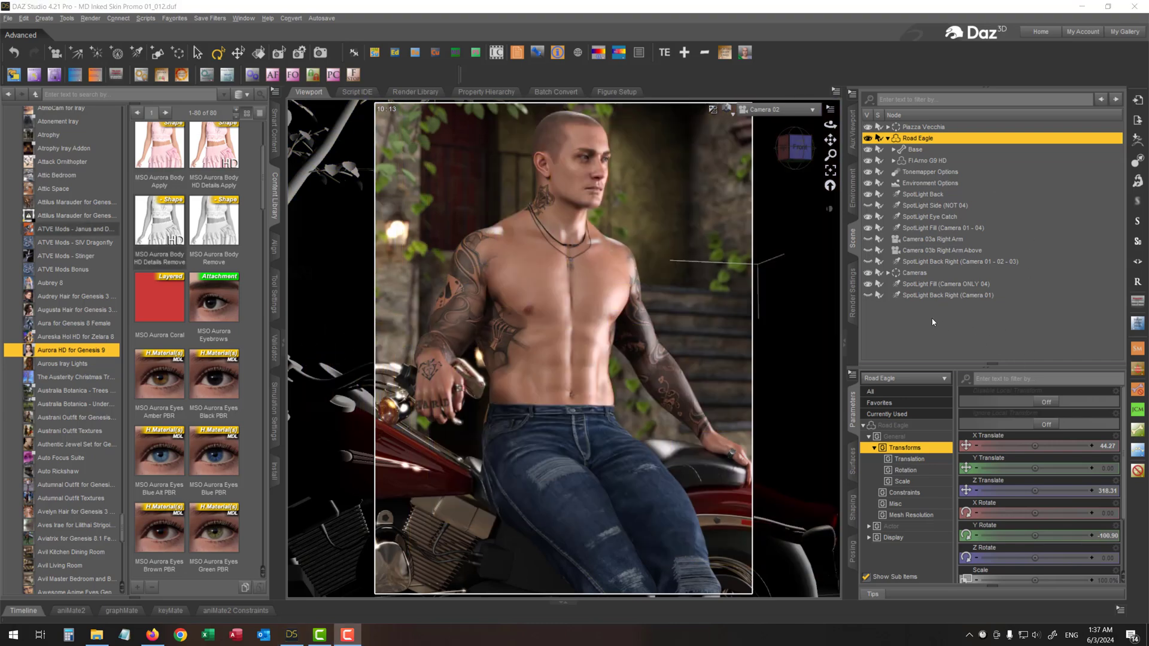
- Deselect Road Eagle and list every product used in the scene, starting with Arno HD
left_click(937, 339)
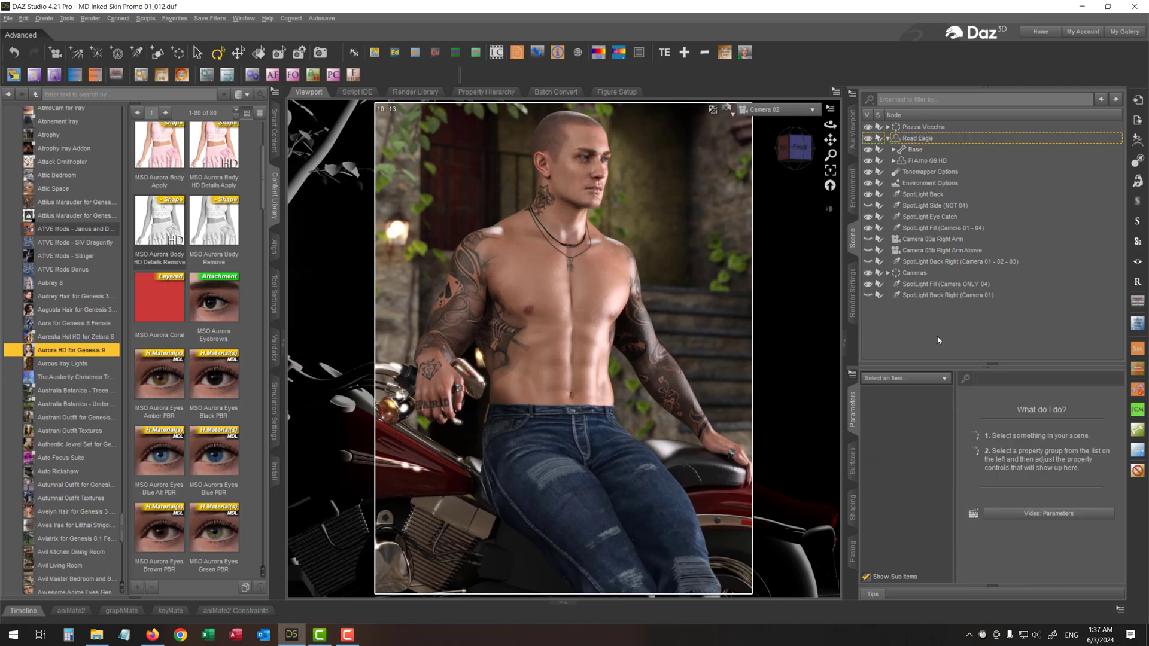
left_click(639, 53)
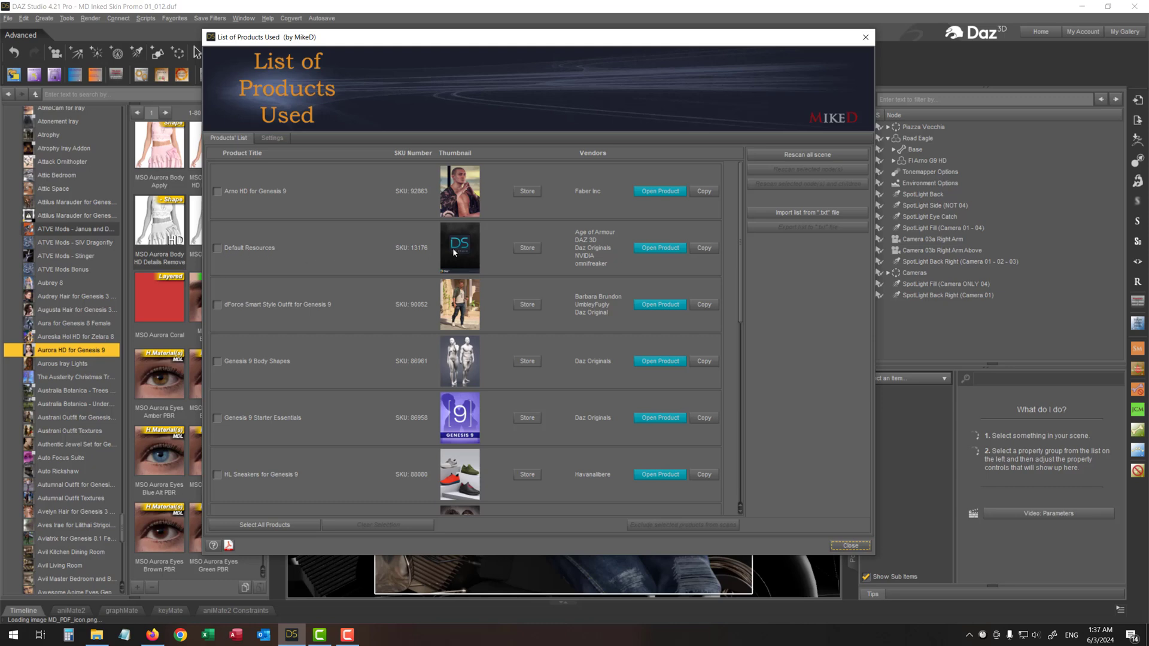
scroll(257, 366, "down", 2)
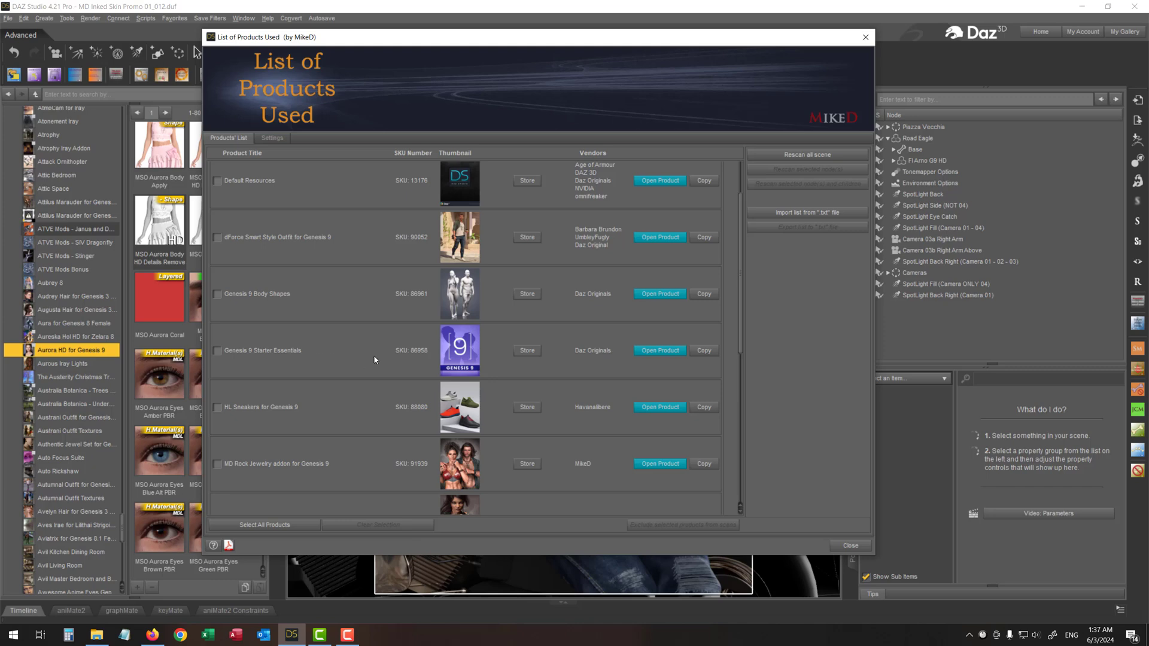
scroll(381, 355, "up", 2)
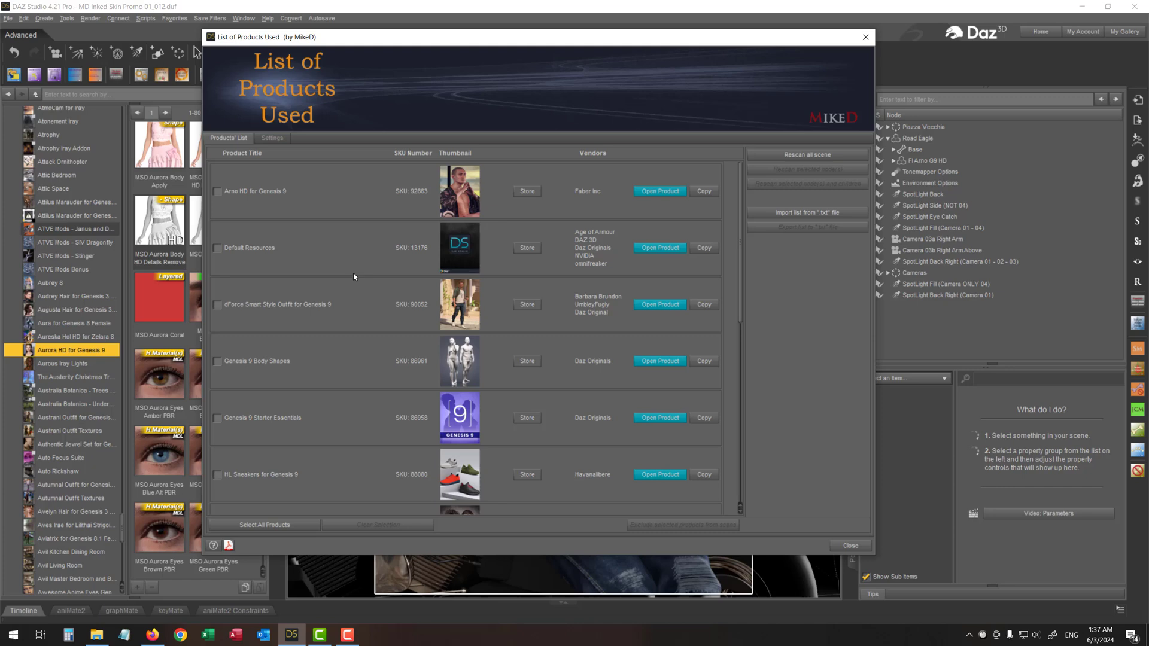
- Exclude Default Resources, Genesis 9 Body Shapes and Genesis 9 Starter Essentials from scans
left_click(217, 248)
scroll(318, 343, "down", 3)
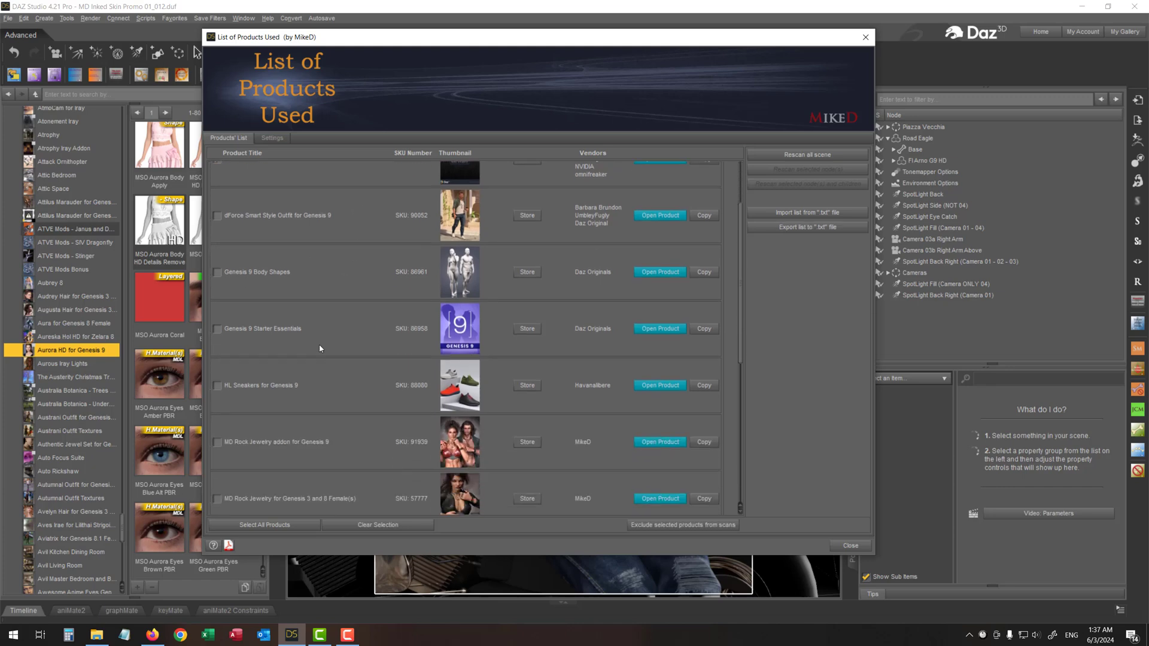
left_click(217, 318)
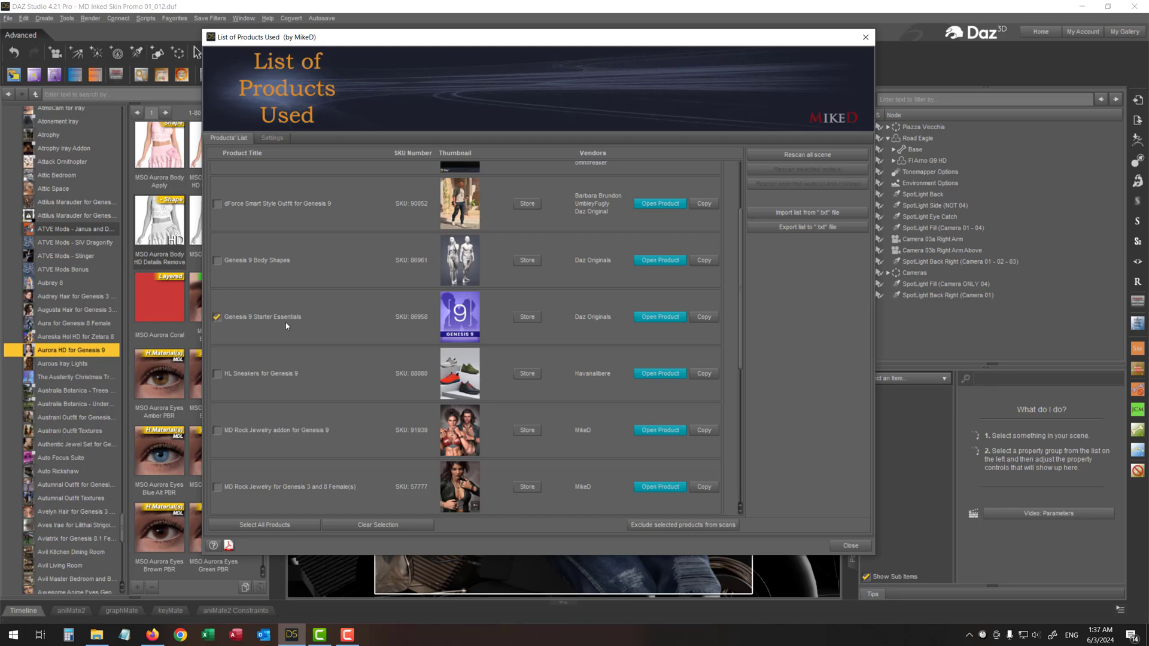
scroll(226, 296, "up", 1)
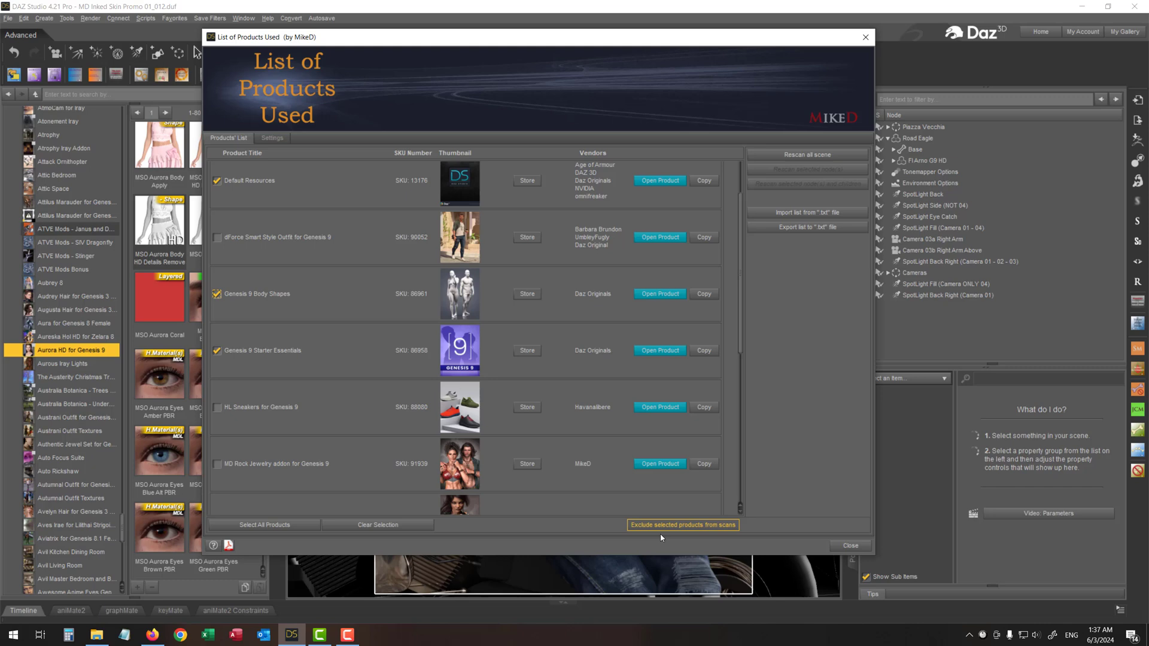
left_click(706, 526)
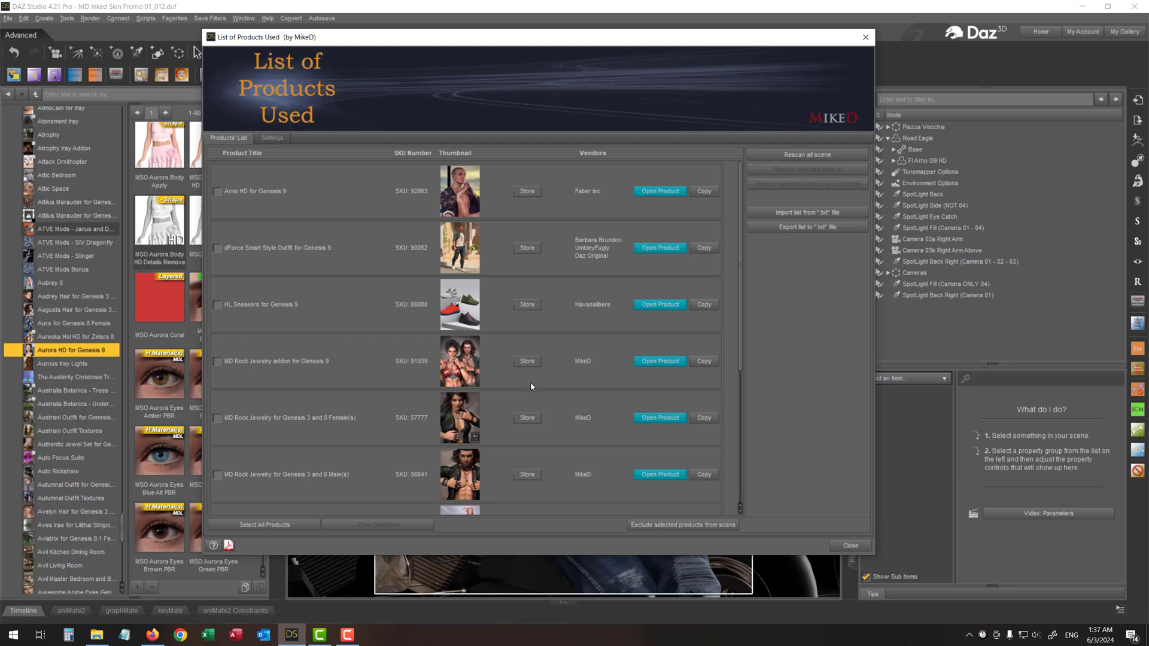
- Review the trimmed products list, then show the excluded products
scroll(494, 438, "down", 4)
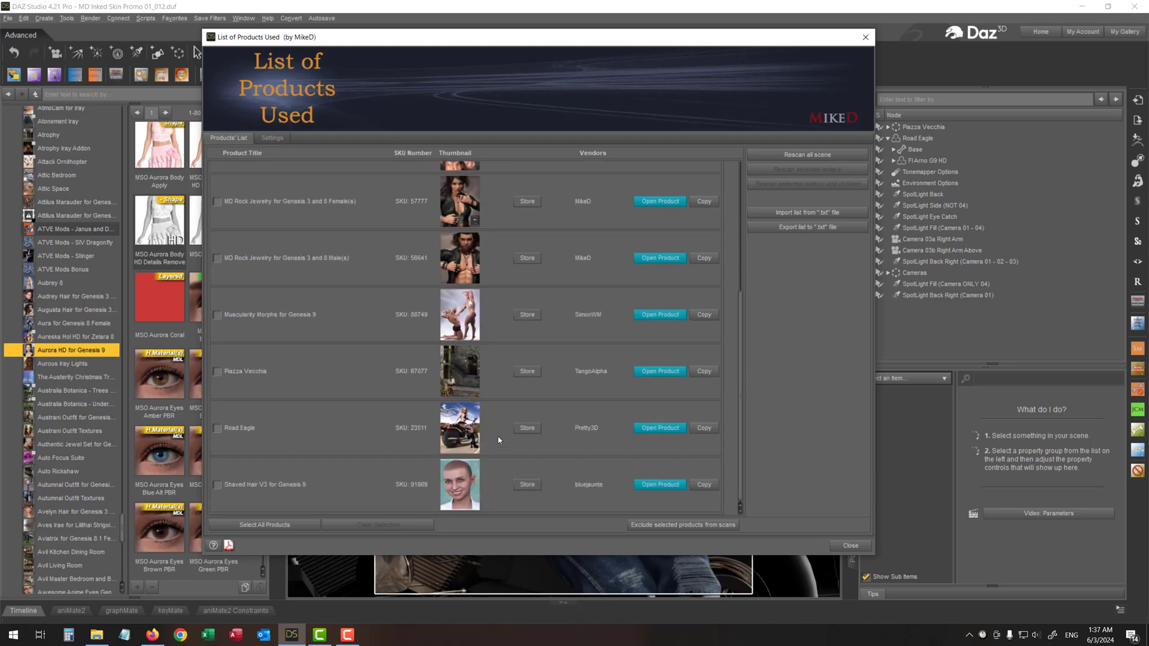
scroll(493, 354, "up", 4)
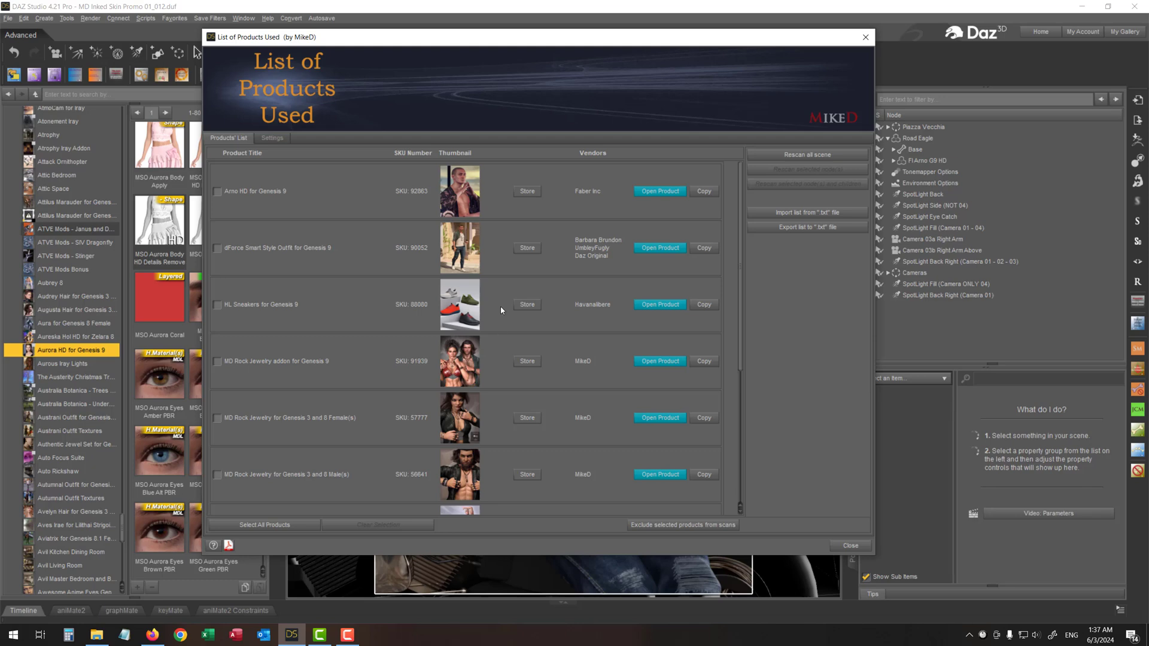
left_click(279, 144)
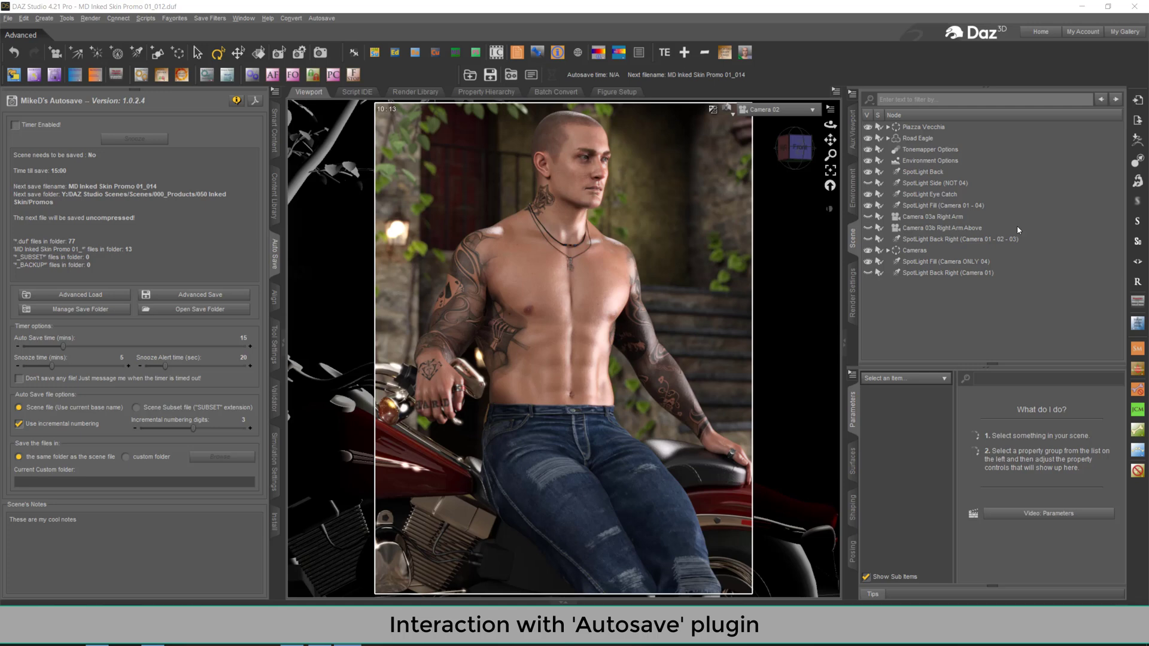
- Rescan the scene's products and tick Arno HD, MD Rock Jewelry addon, Road Eagle and Piazza Vecchia
left_click(643, 56)
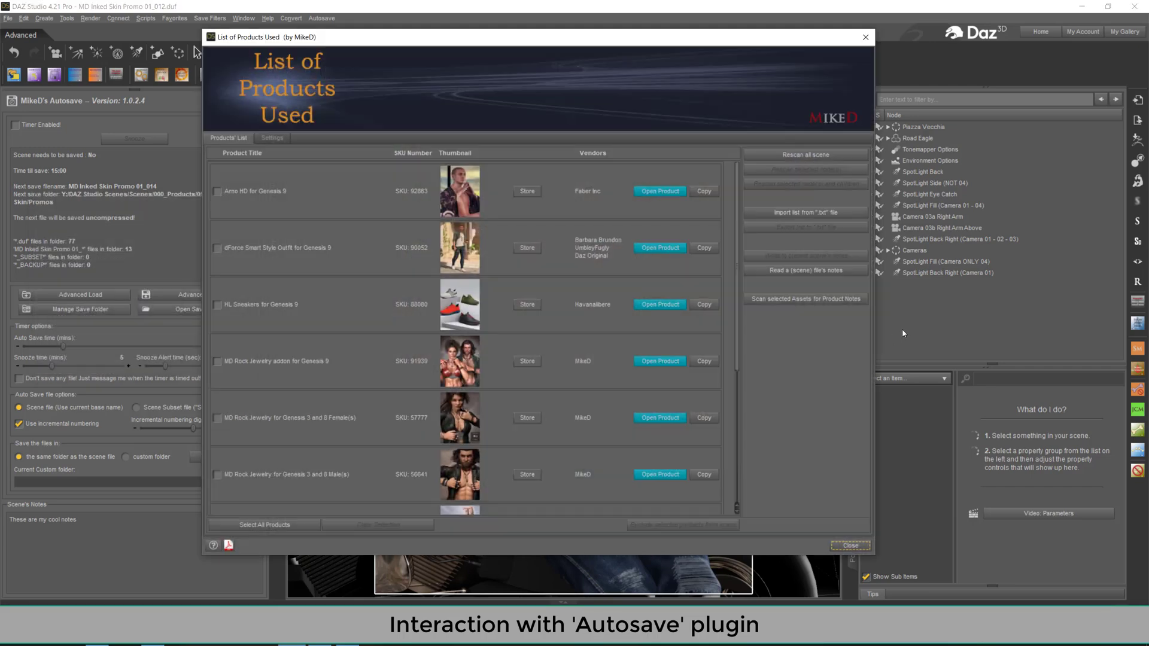
left_click(217, 191)
left_click(216, 362)
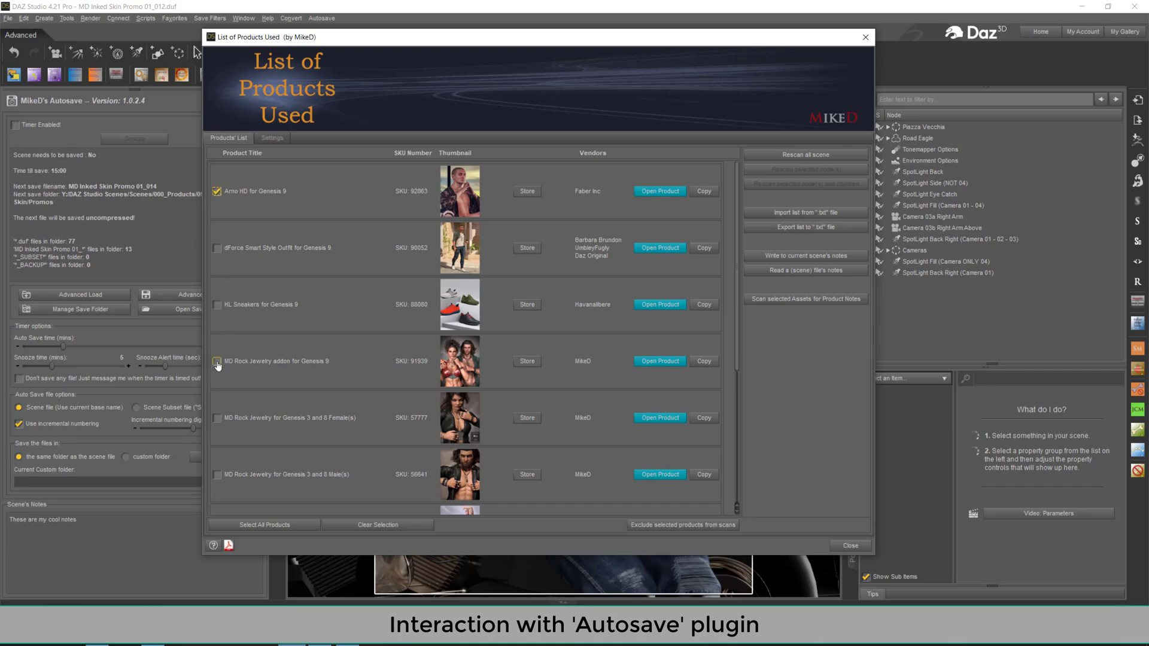
scroll(265, 397, "down", 2)
scroll(265, 401, "down", 3)
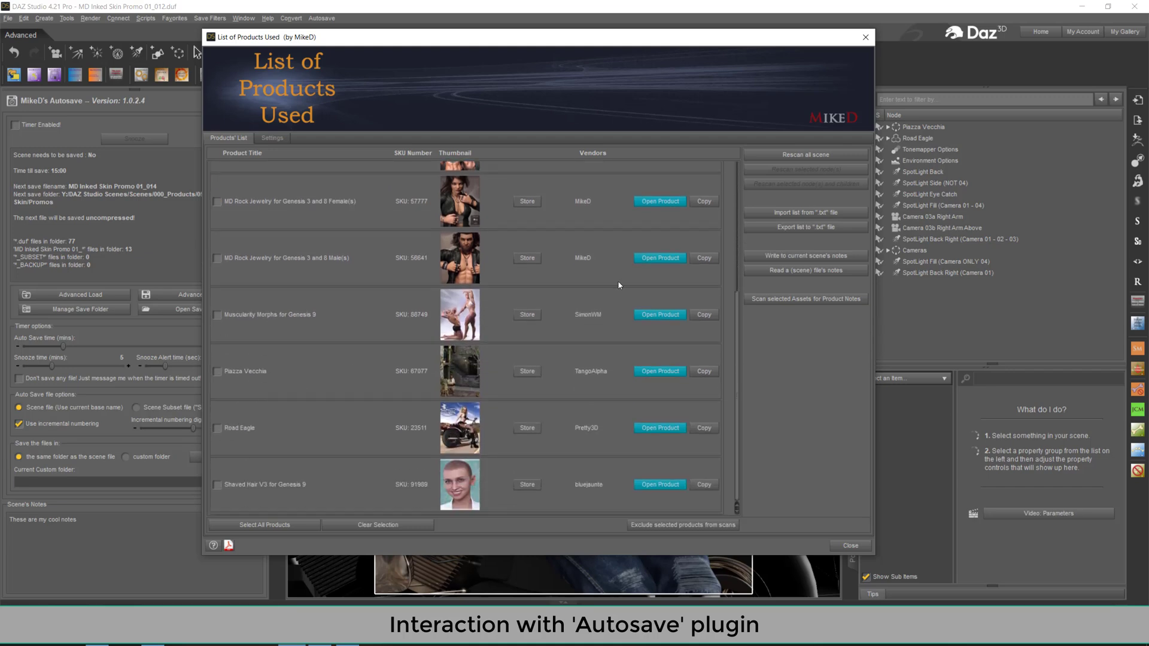
left_click(216, 428)
left_click(216, 371)
- Write the four ticked products to the current scene's notes and close the products list
left_click(810, 258)
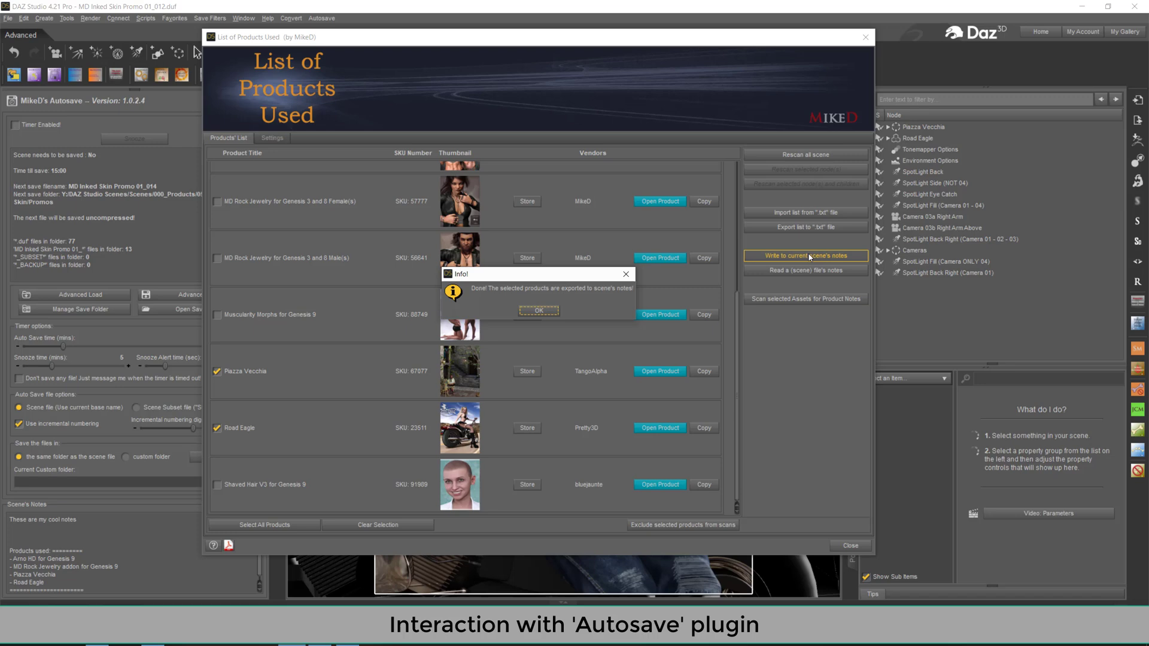
left_click(539, 311)
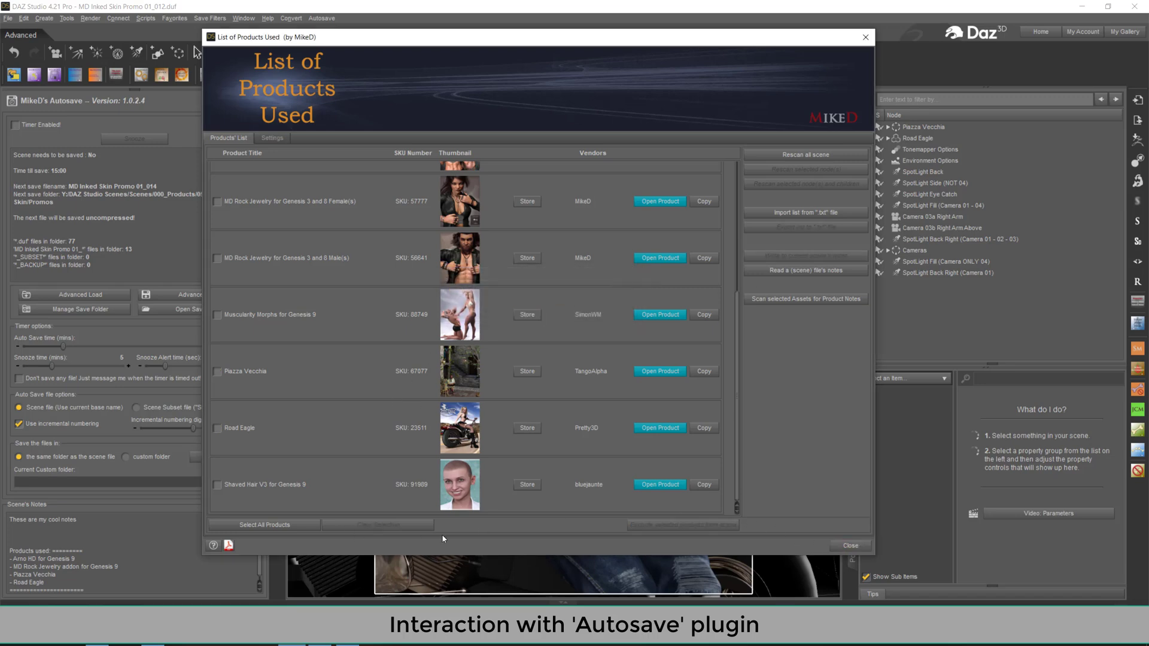
left_click(855, 549)
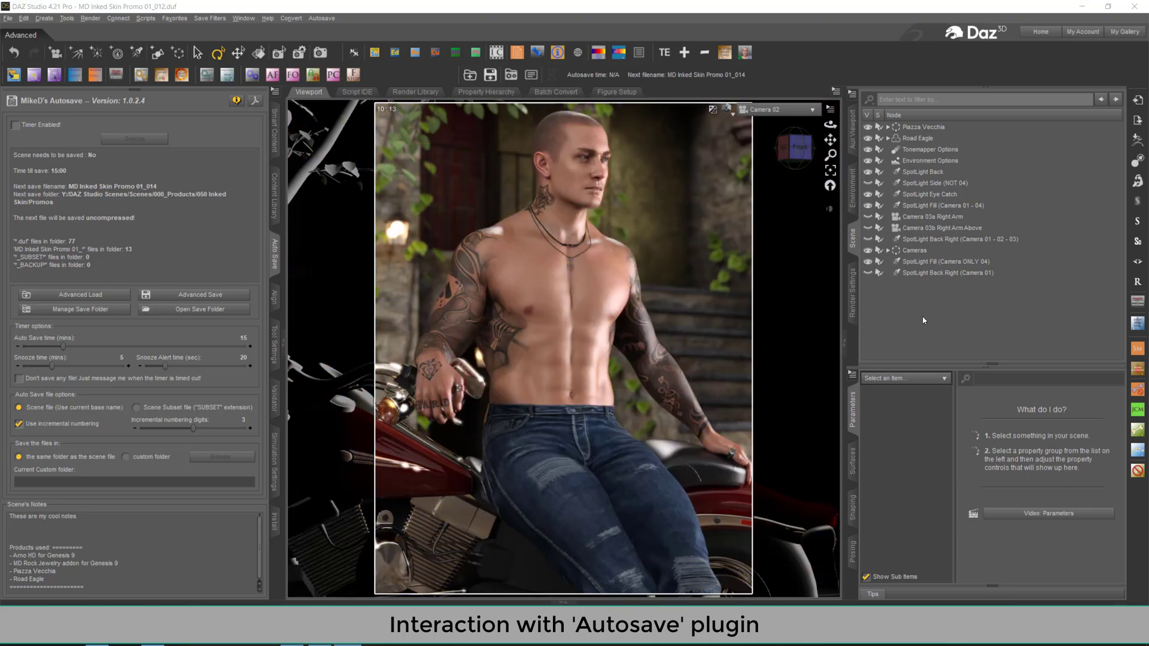
left_click(8, 18)
- Save the scene, then preview MD Inked Skin Promo 01_012's products-used notes in Advanced Load
left_click(35, 85)
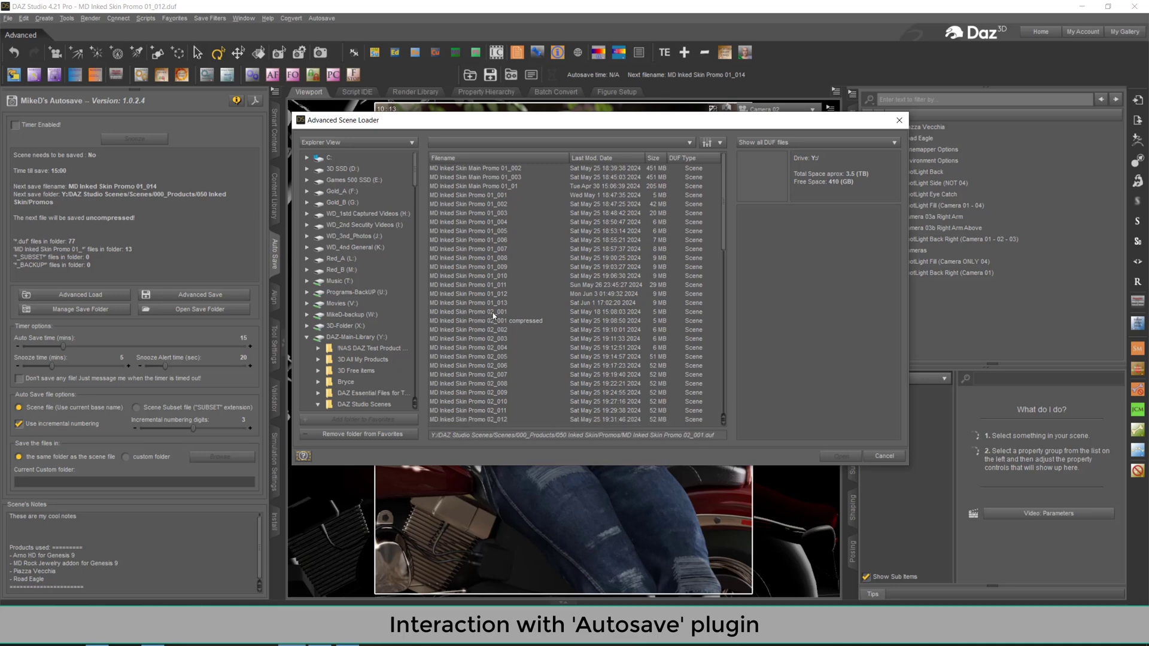
left_click(502, 294)
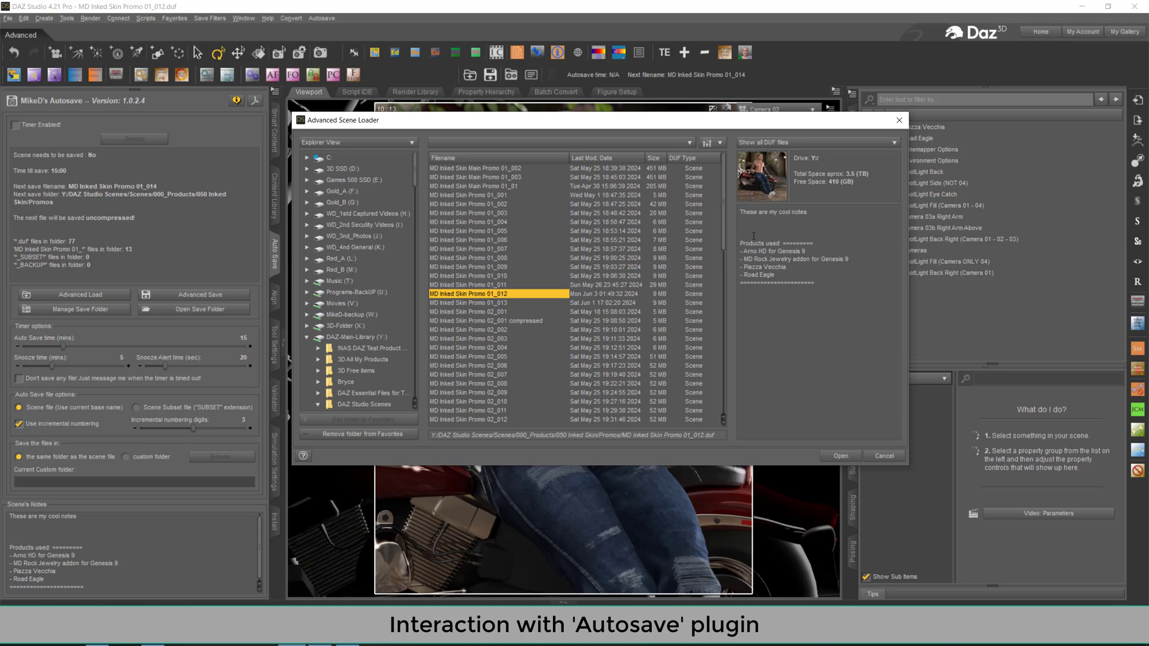
left_click_drag(746, 231, 773, 330)
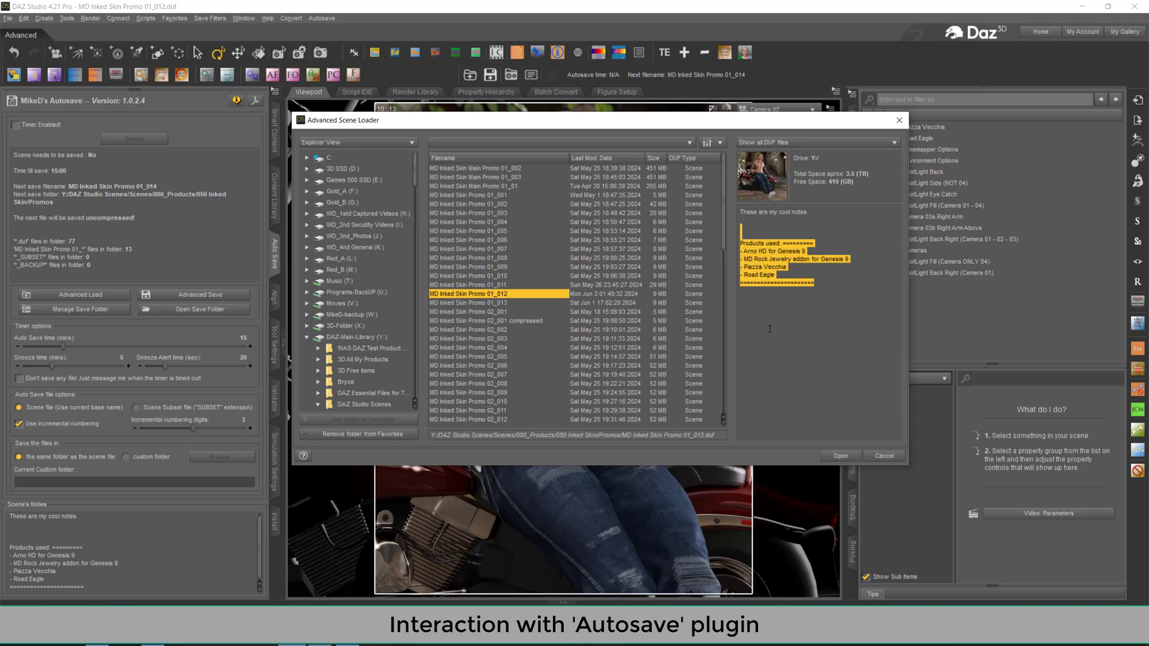
left_click(770, 328)
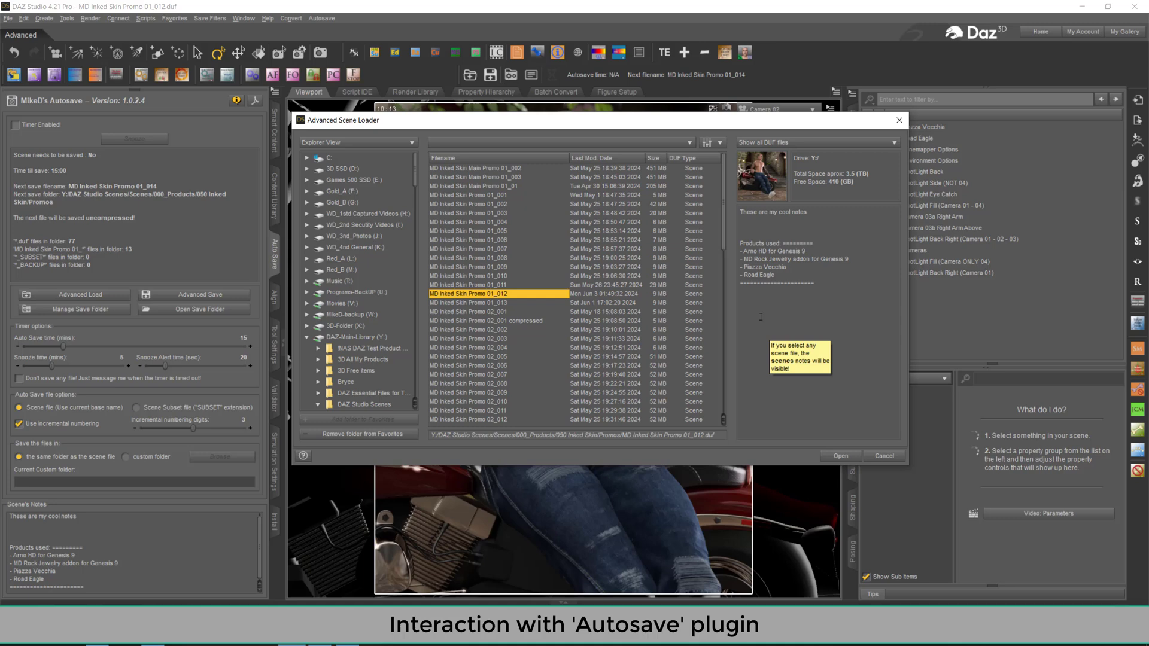
- Preview the notes of Promo 07_008 and 07_009, then cancel the scene loader
scroll(500, 306, "down", 10)
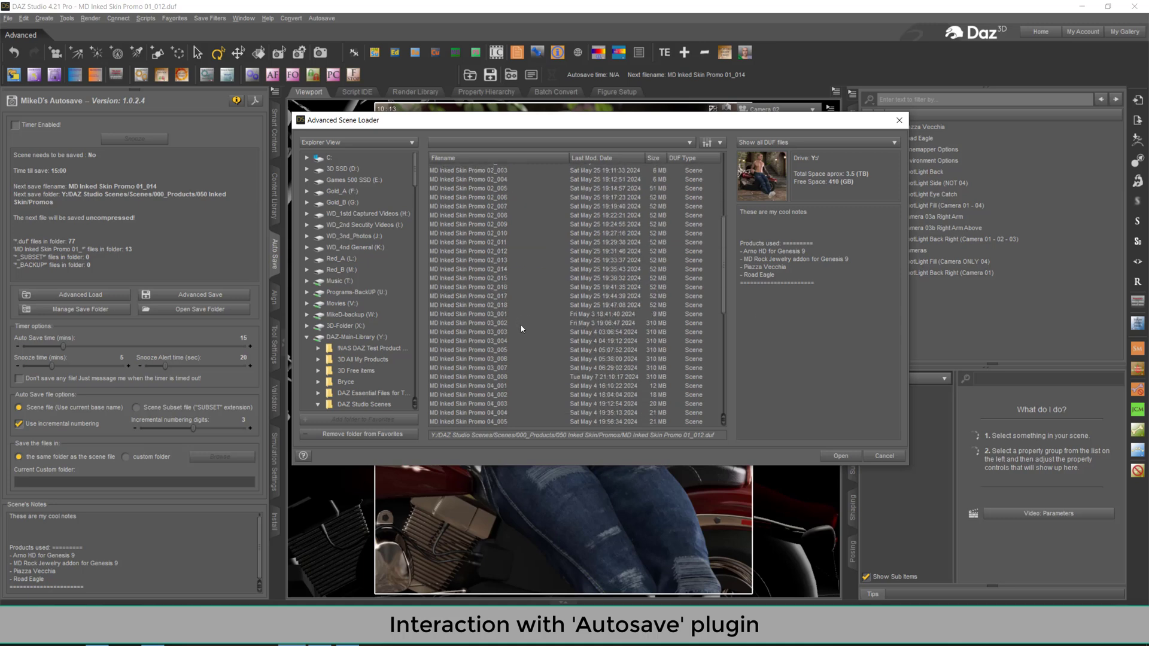
scroll(526, 347, "down", 6)
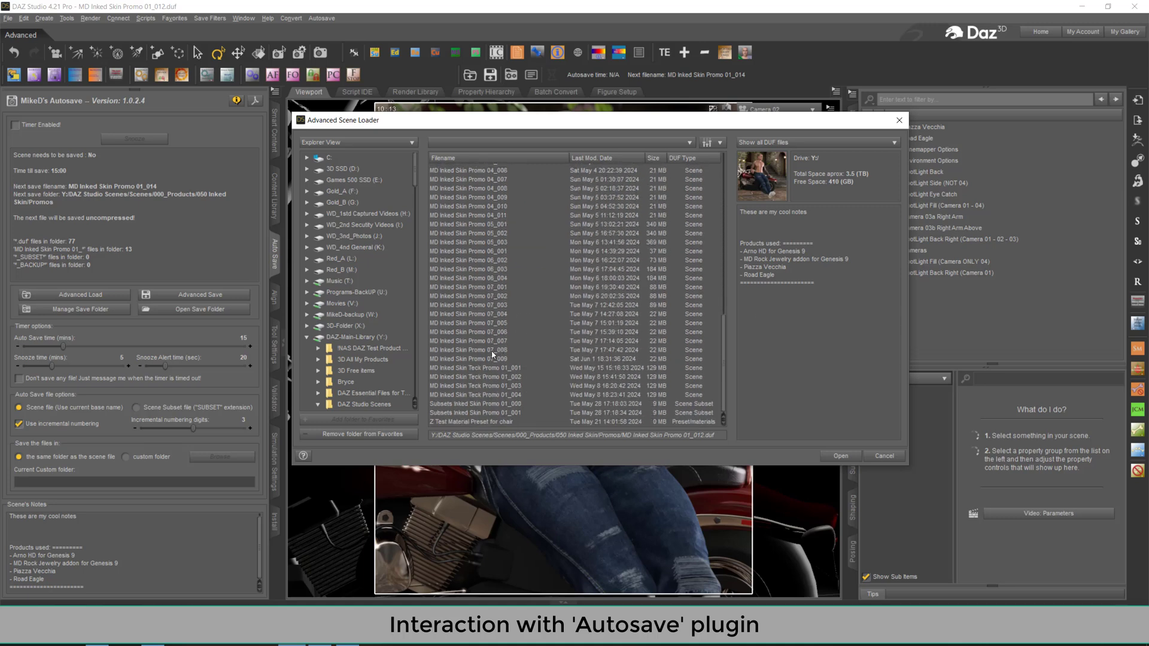
left_click(491, 351)
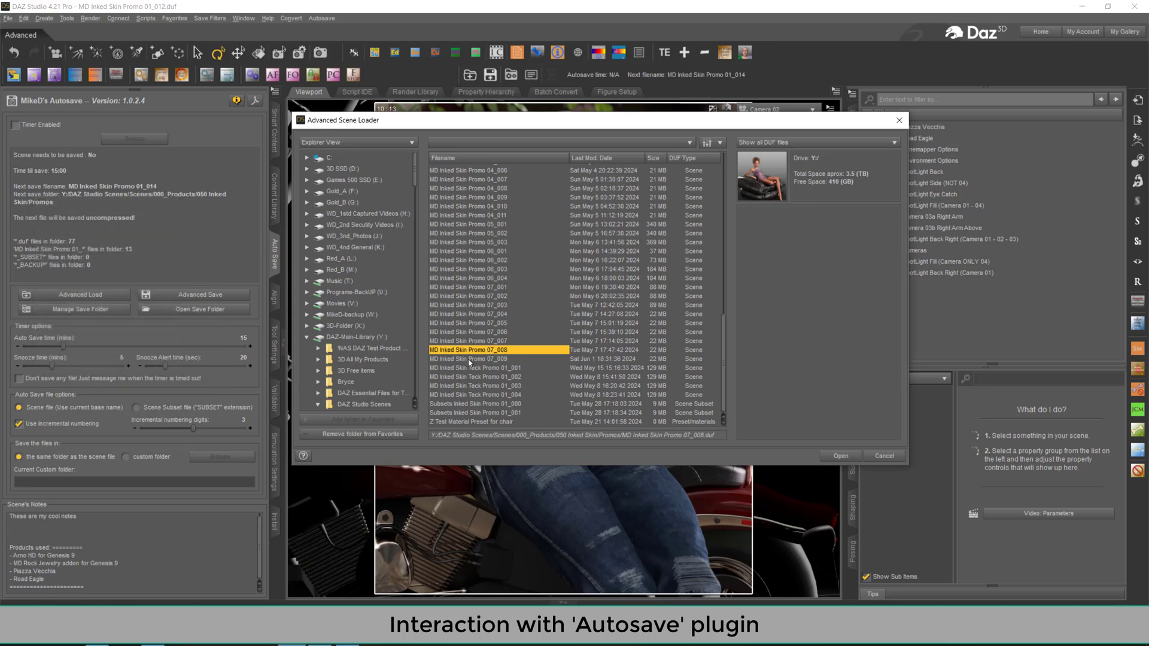
left_click(466, 359)
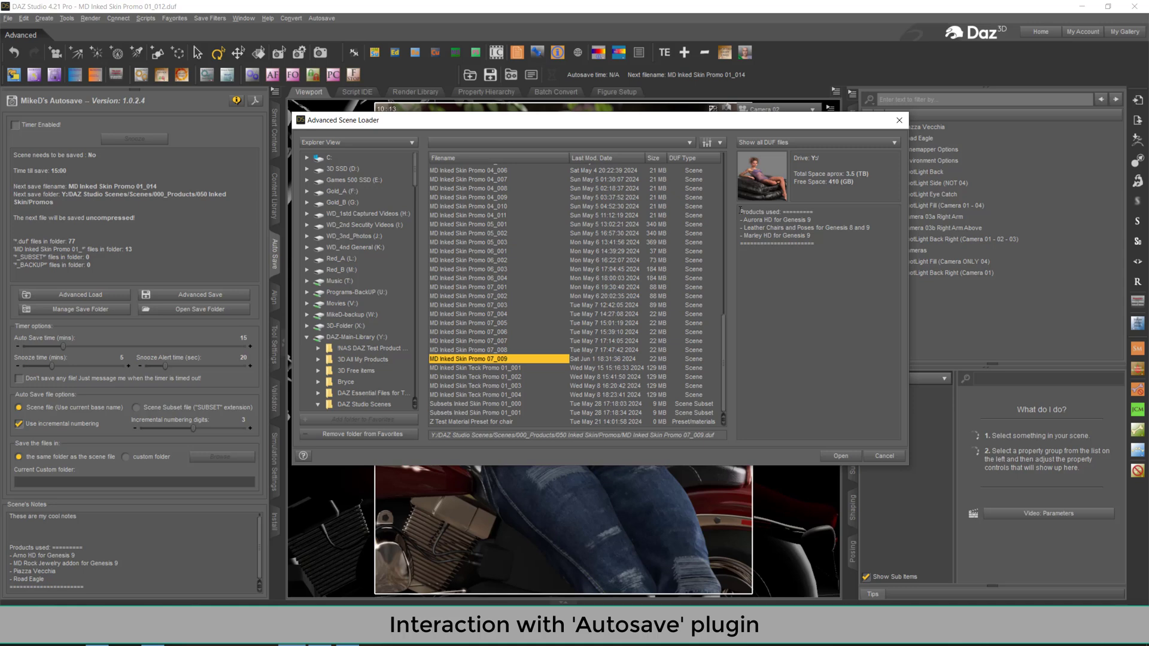
left_click_drag(741, 211, 866, 275)
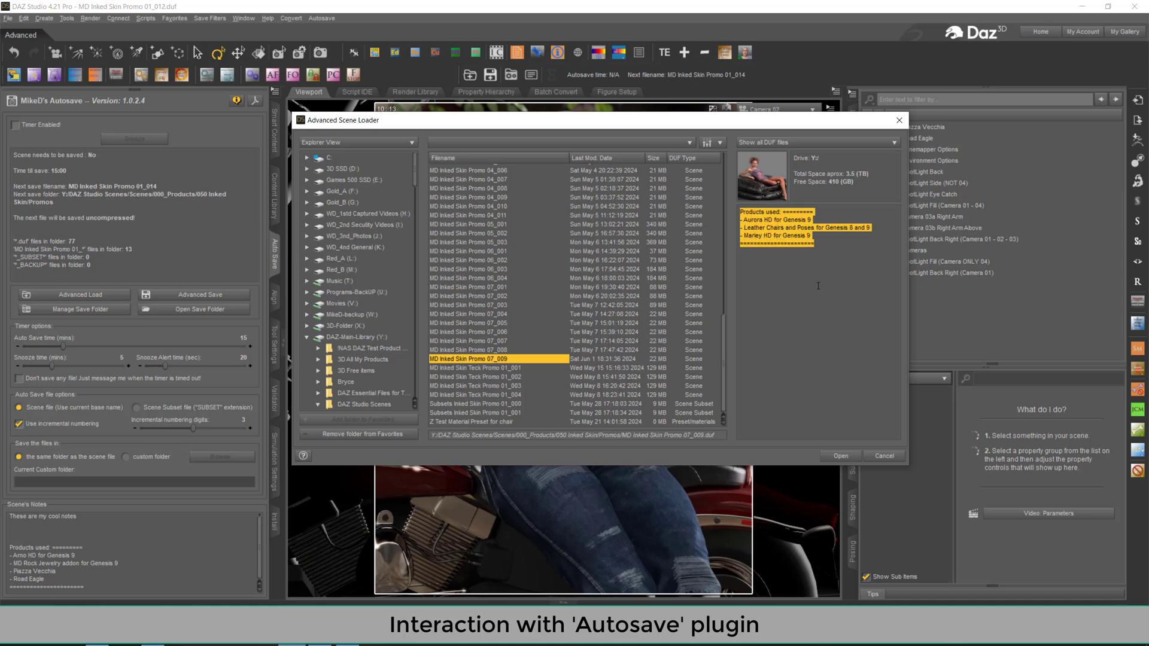
mouse_move(819, 285)
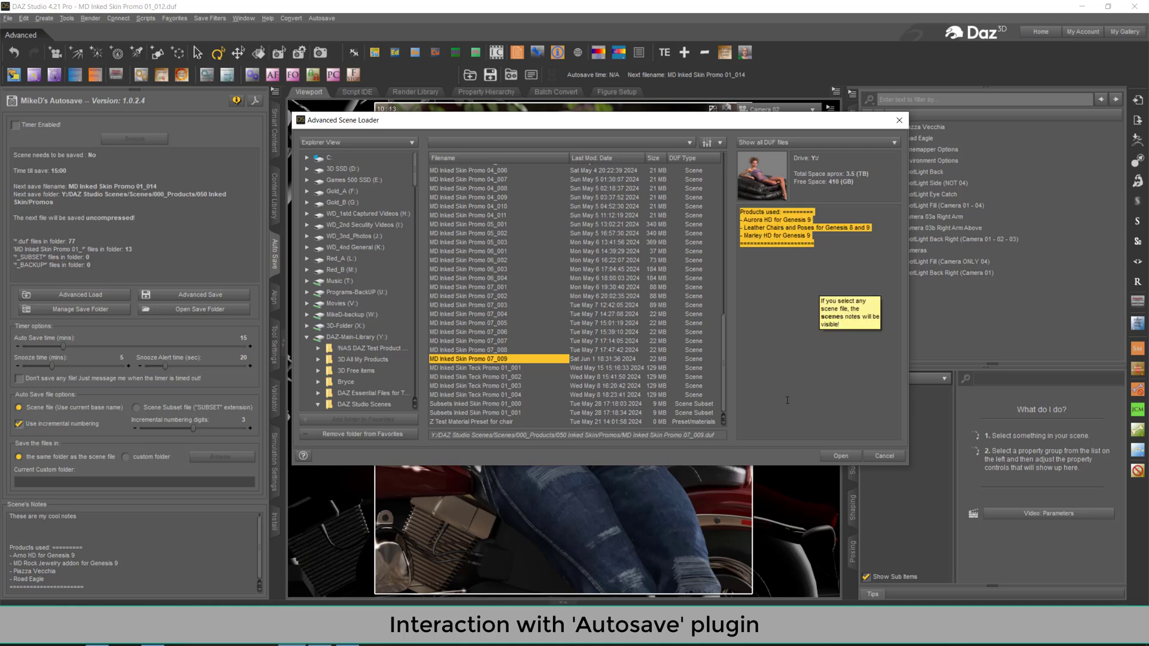
left_click(896, 457)
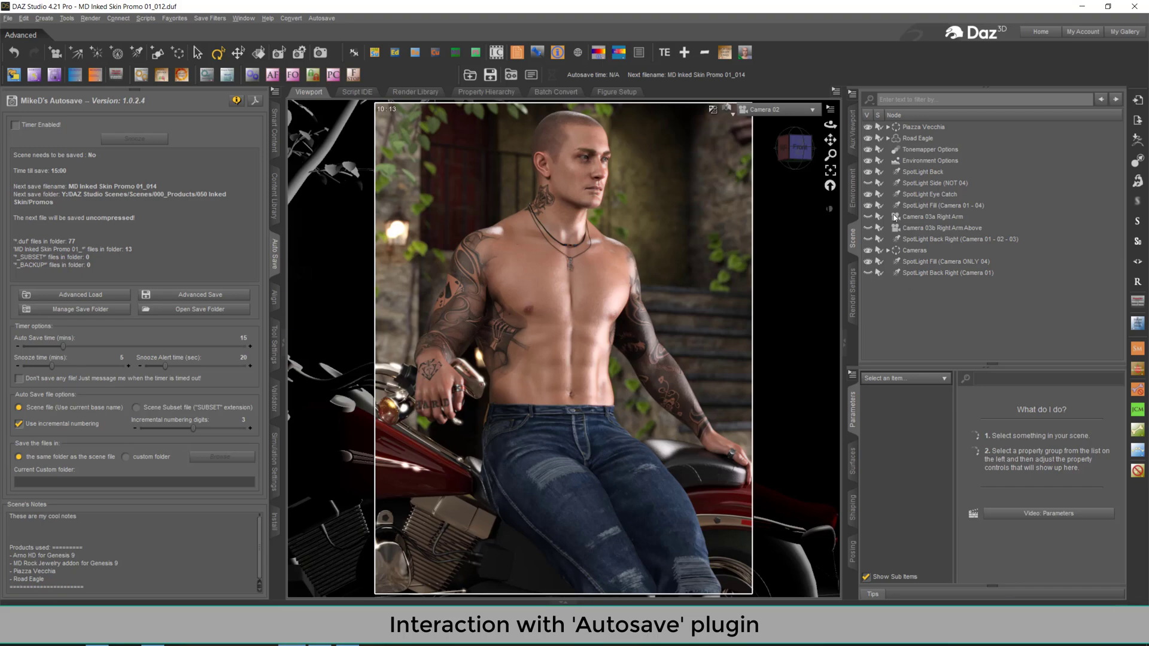
- Read MD Inked Skin Promo 07_009.duf's notes to list Aurora HD, Leather Chairs and Poses, Marley HD
left_click(661, 70)
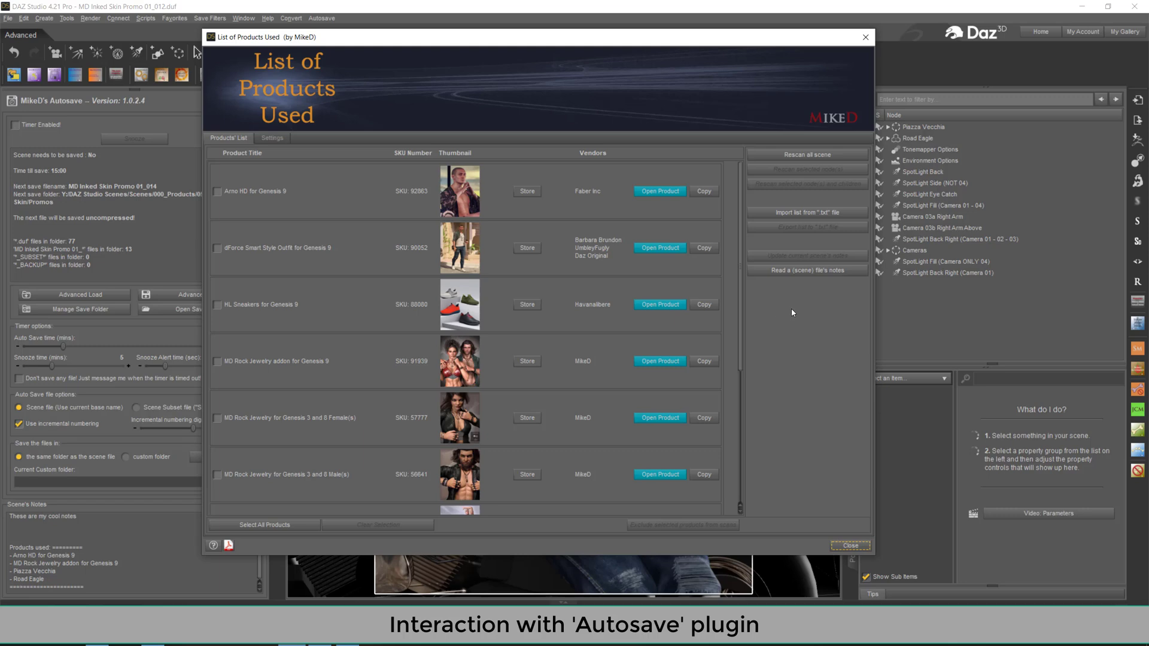
left_click(806, 273)
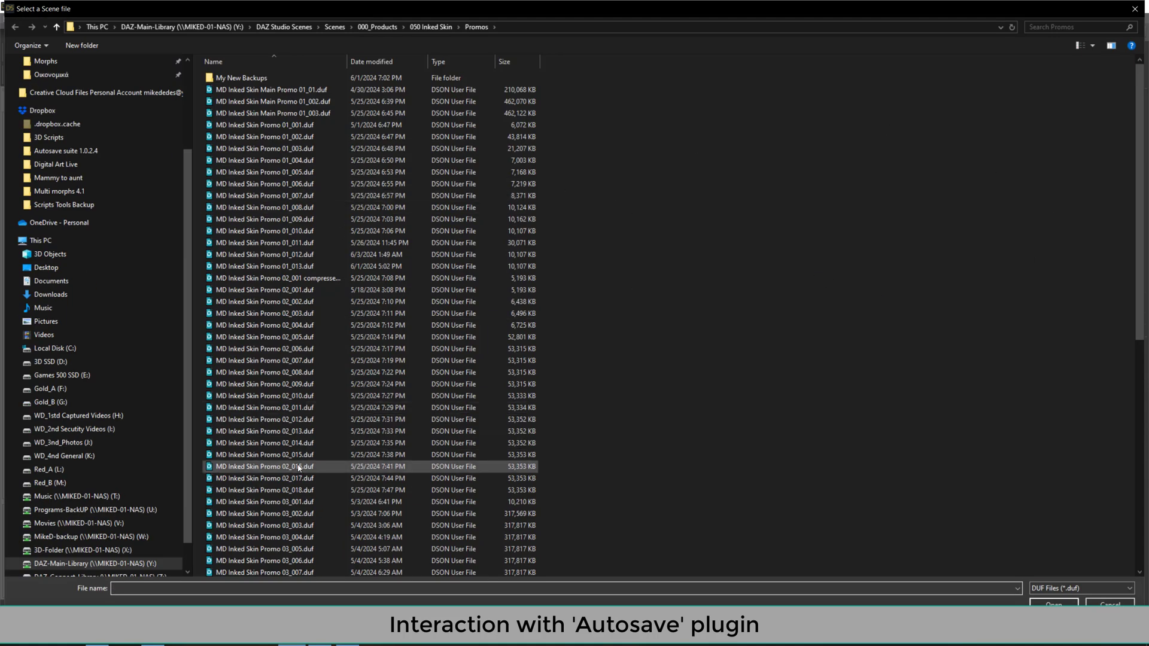
scroll(298, 469, "down", 5)
scroll(281, 440, "down", 7)
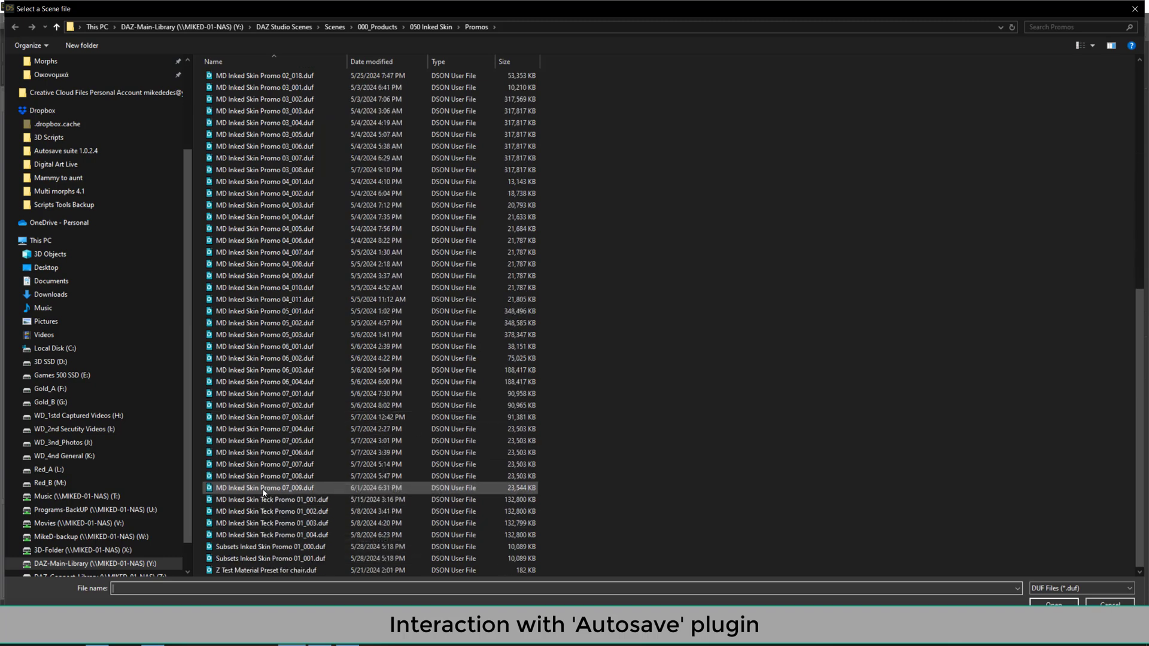
left_click(291, 488)
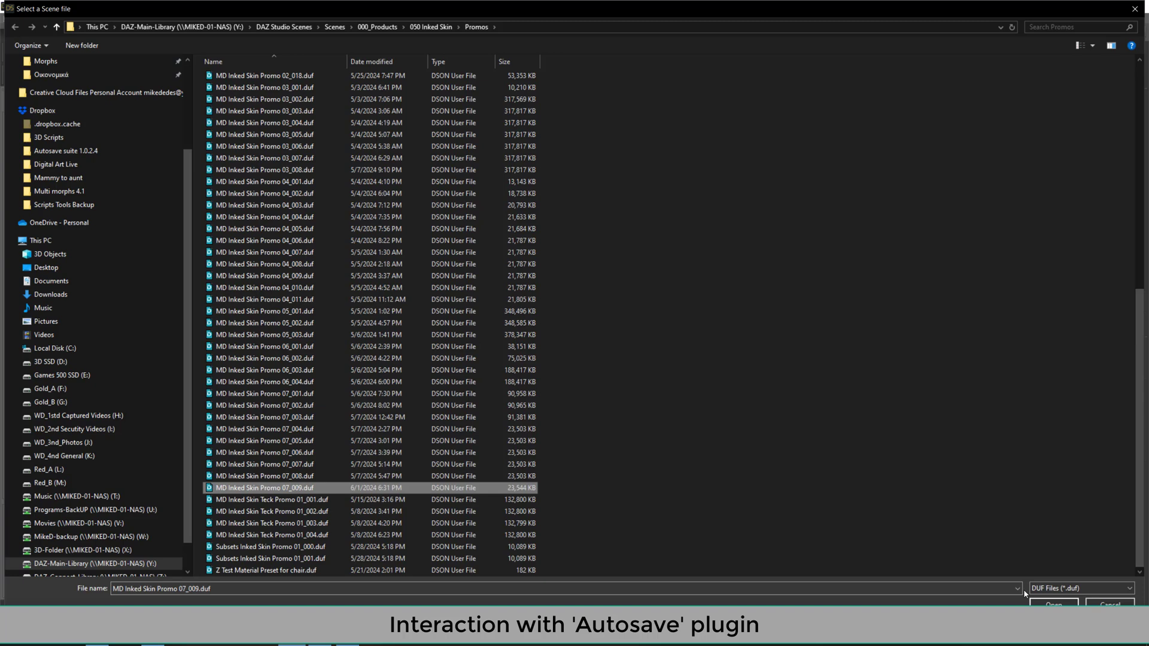
key("Return")
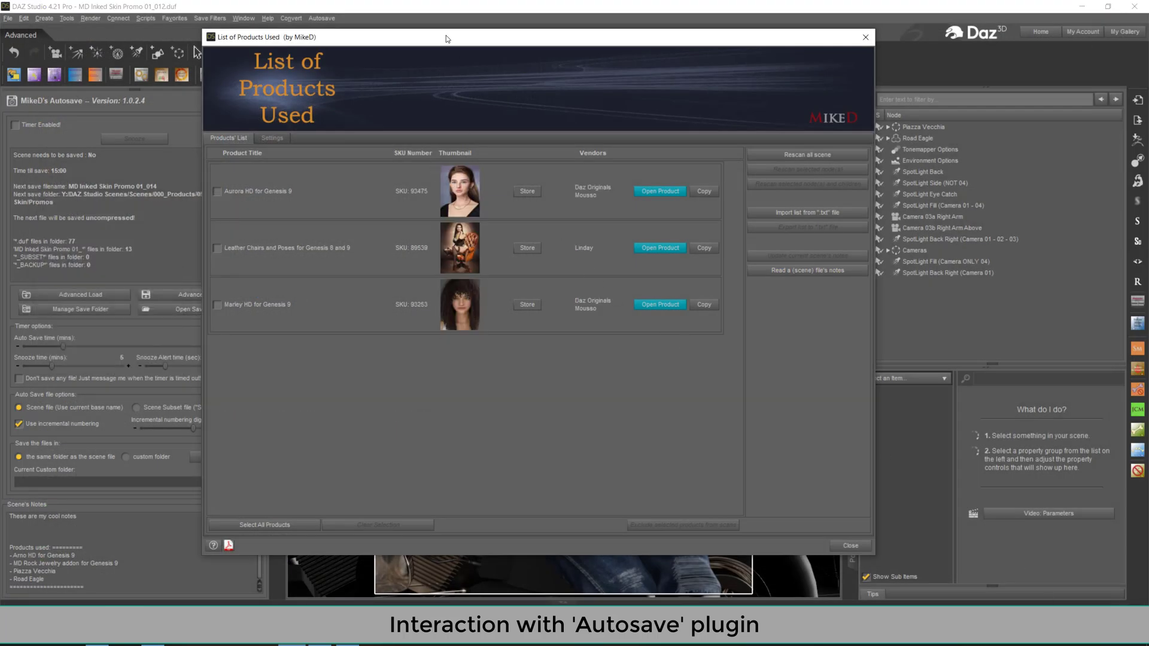
left_click_drag(447, 36, 727, 46)
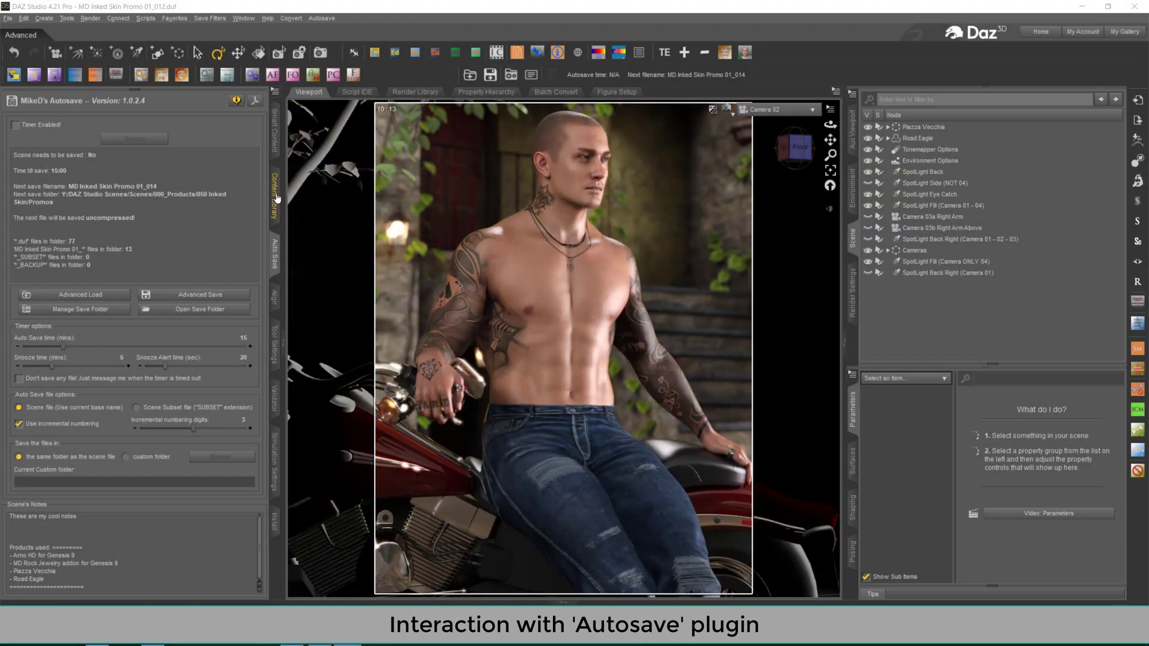
- In the Content Library, open 050 Inked Skin > Promos and select MD Inked Skin Promo 07_009
left_click(276, 199)
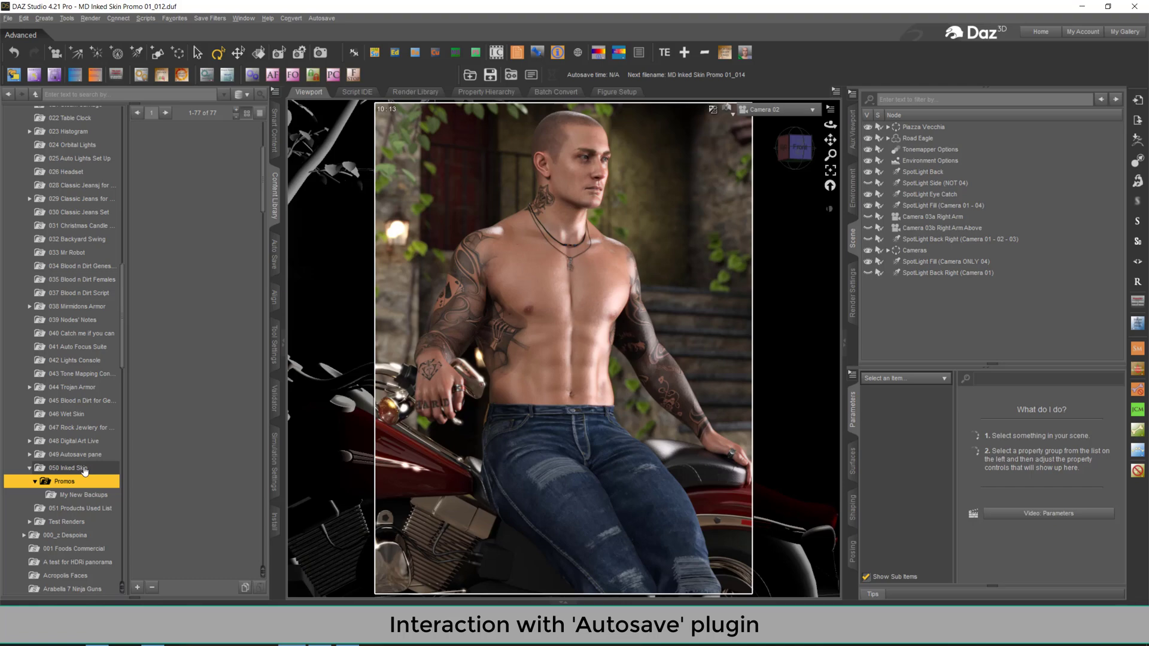
left_click(85, 471)
left_click(66, 481)
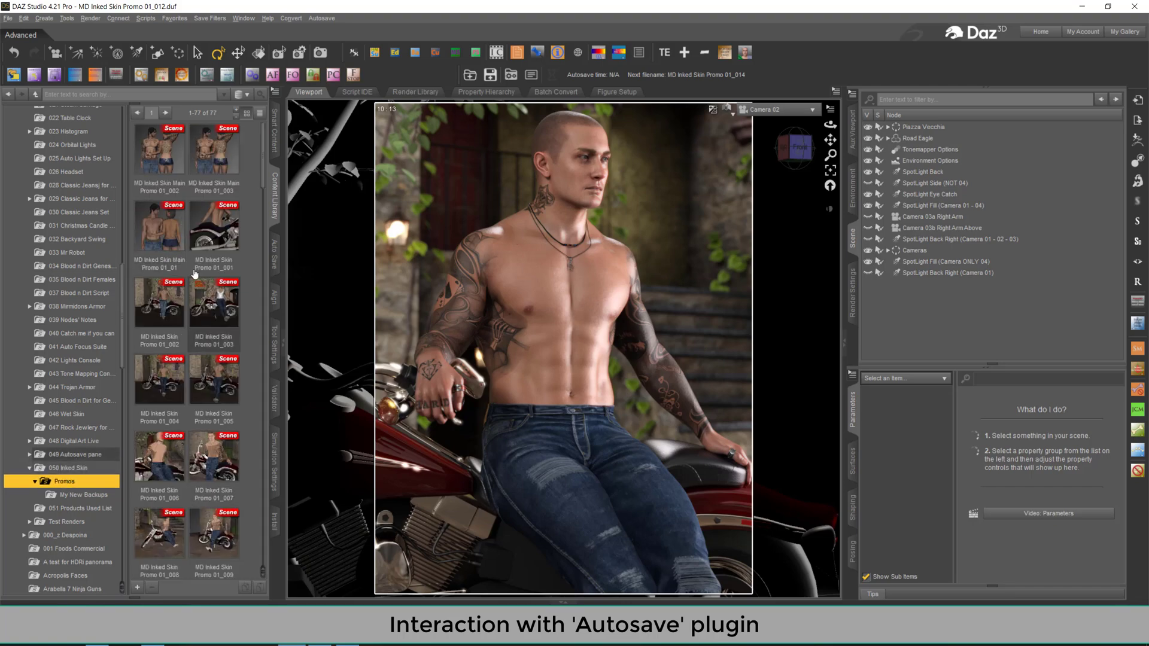
scroll(209, 446, "down", 5)
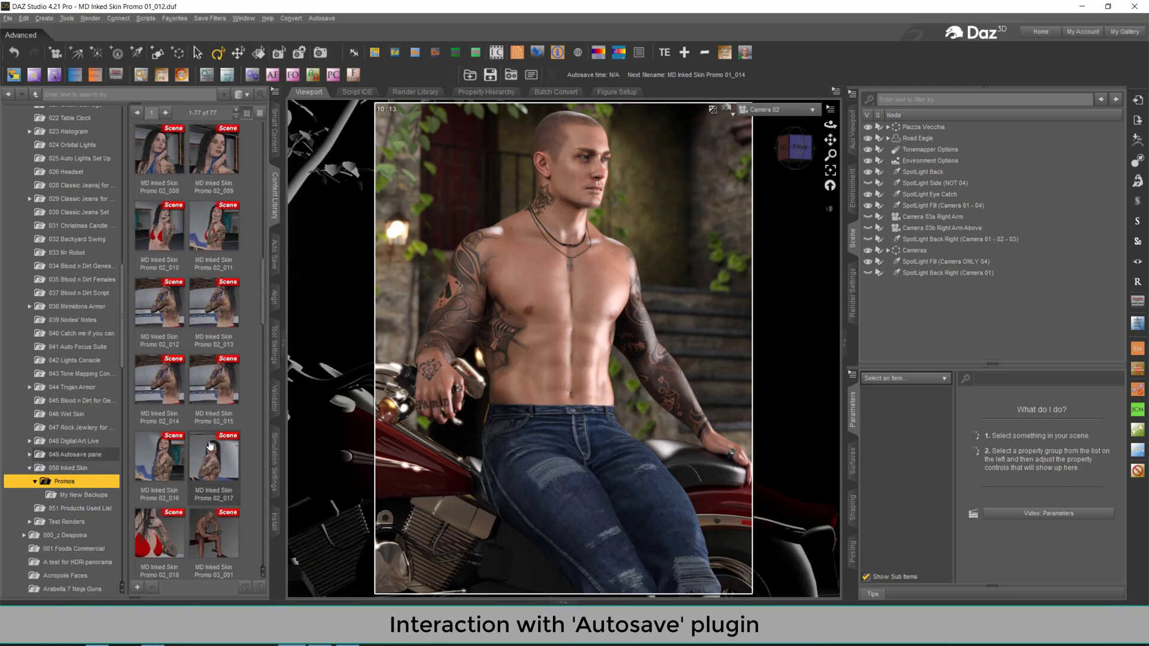
scroll(210, 445, "down", 8)
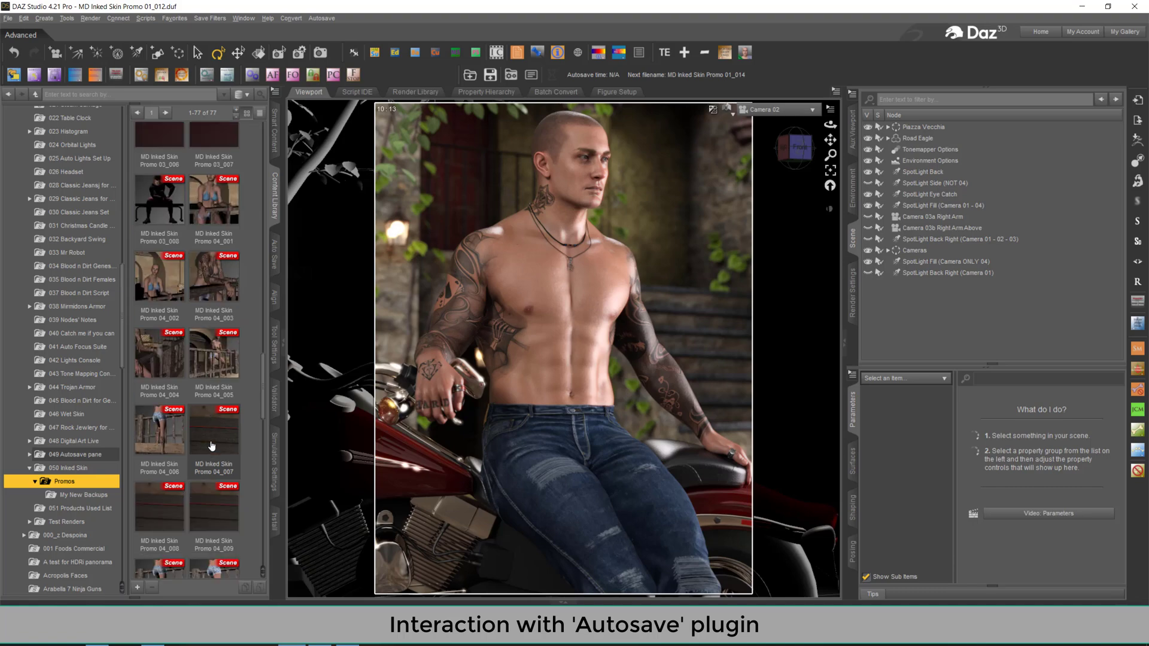
scroll(211, 446, "up", 8)
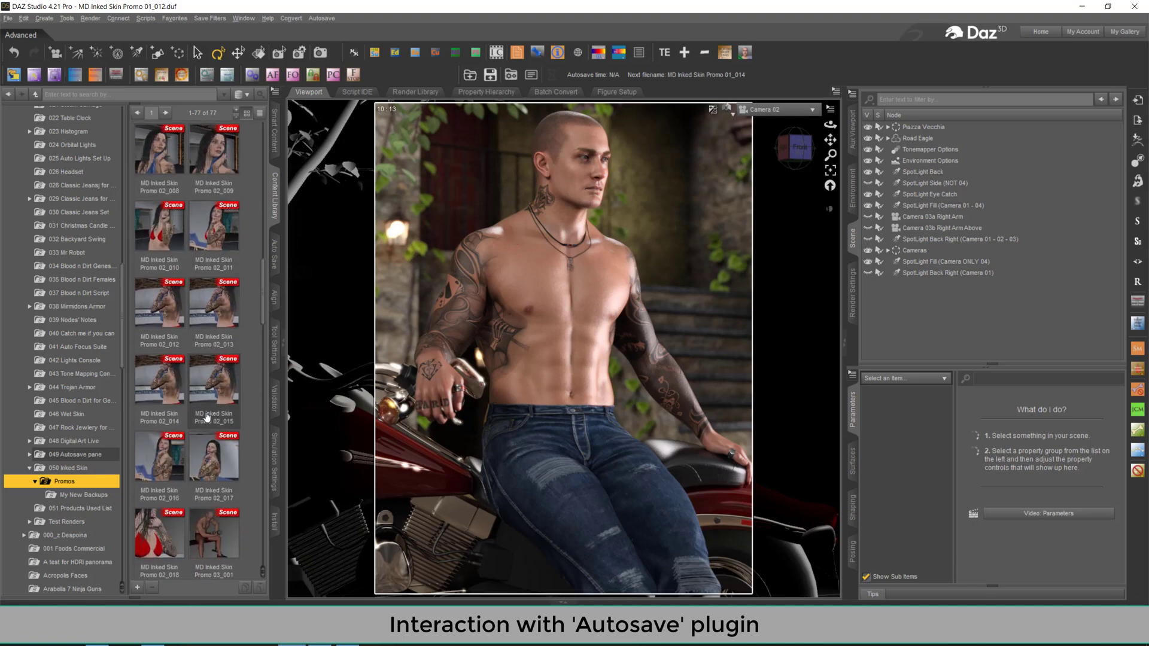
scroll(207, 417, "down", 7)
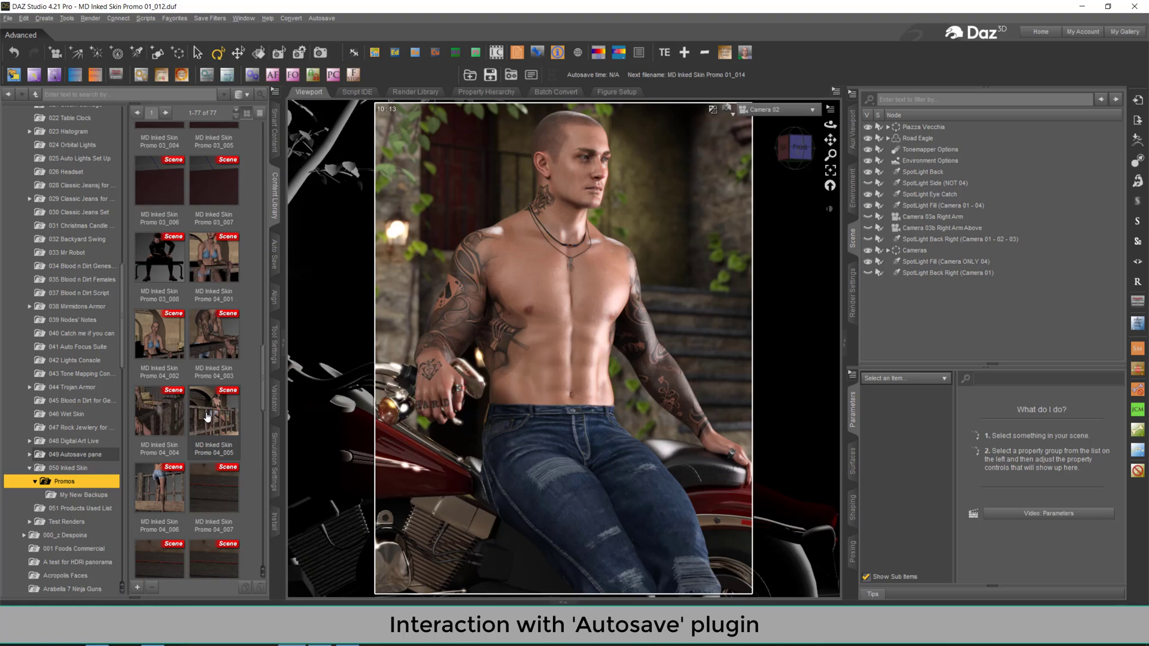
scroll(207, 417, "down", 12)
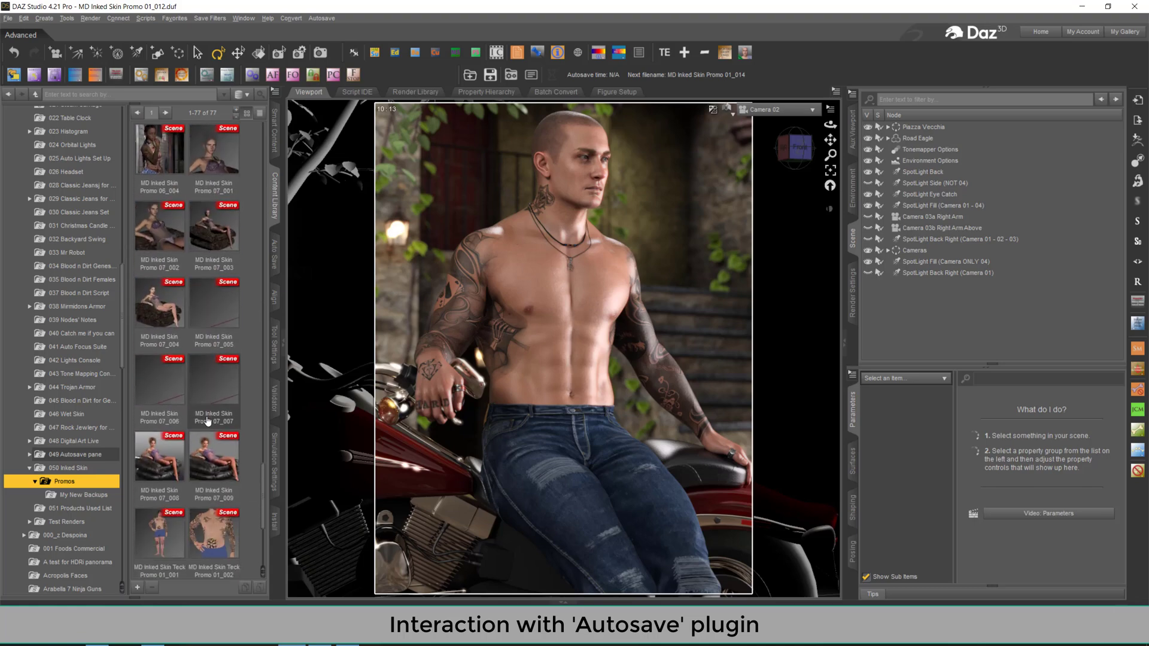
left_click(223, 466)
scroll(251, 467, "down", 5)
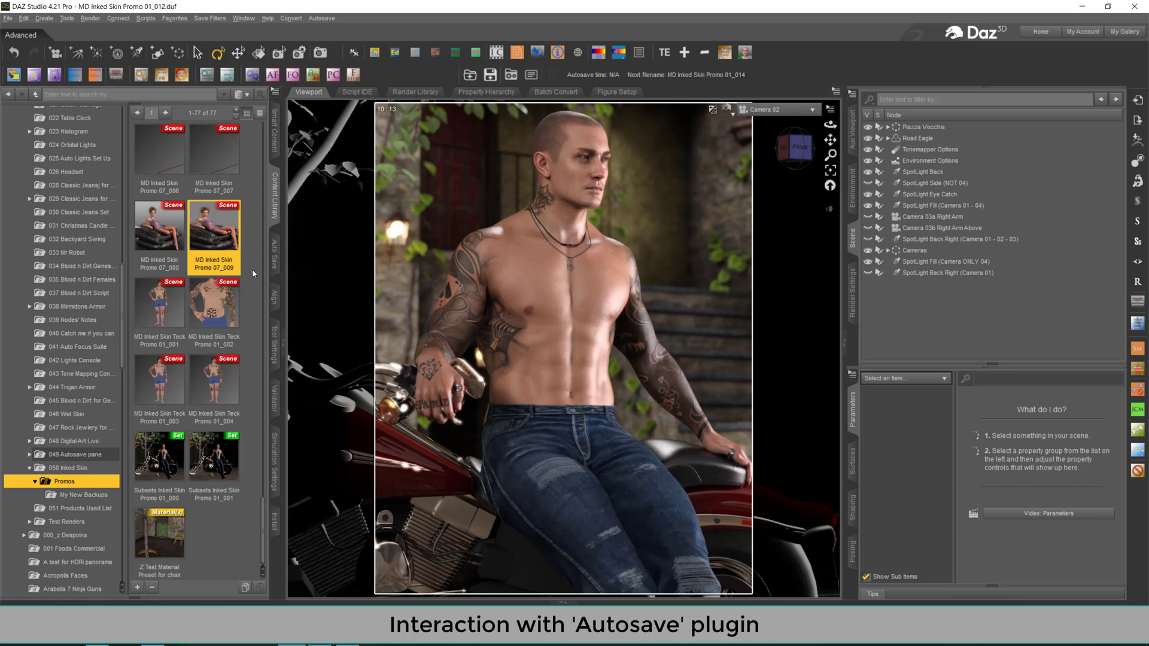
- Run List of Products Used and scan the selected Promo 07_009 asset for its product notes
left_click(639, 52)
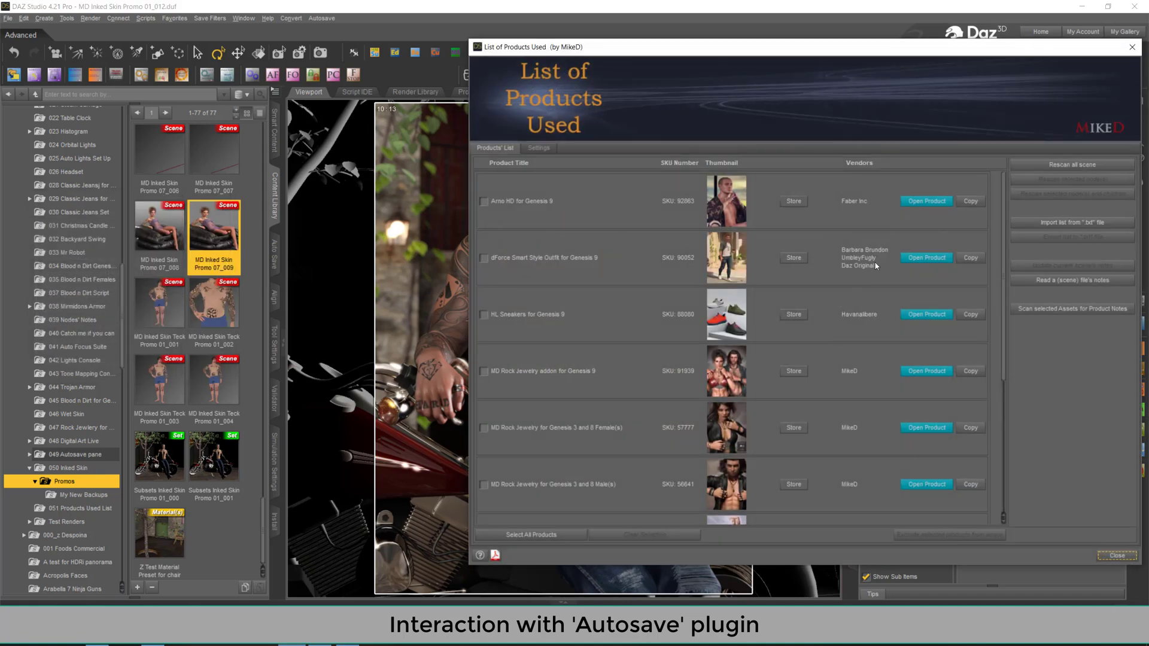
left_click_drag(938, 46, 918, 46)
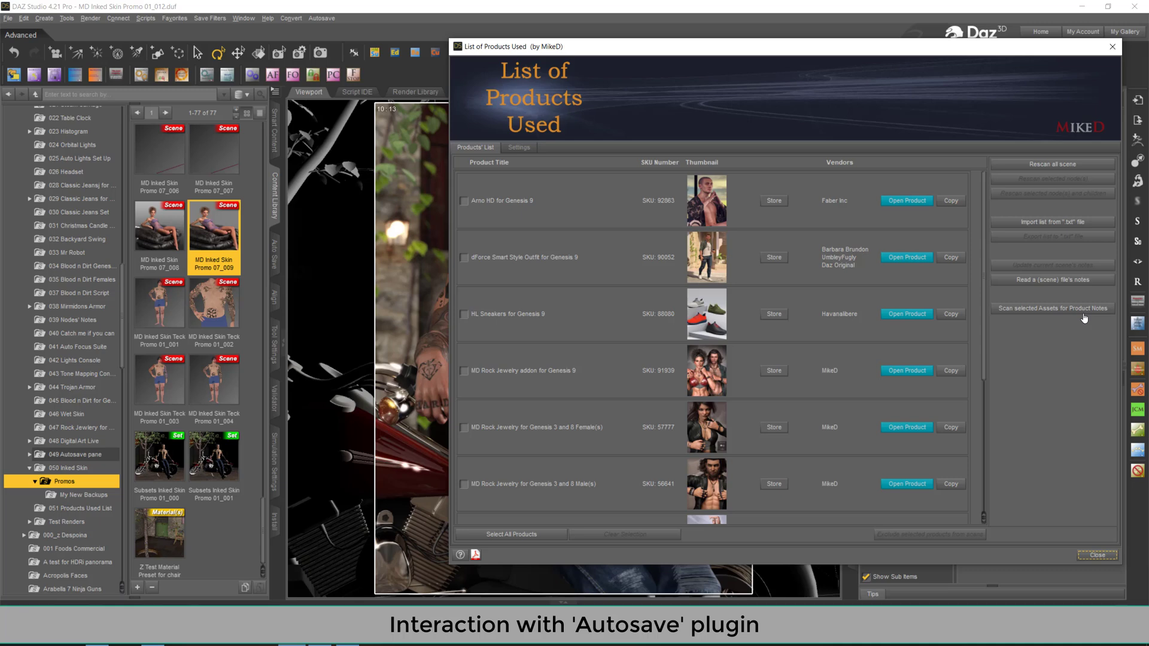
left_click(1052, 308)
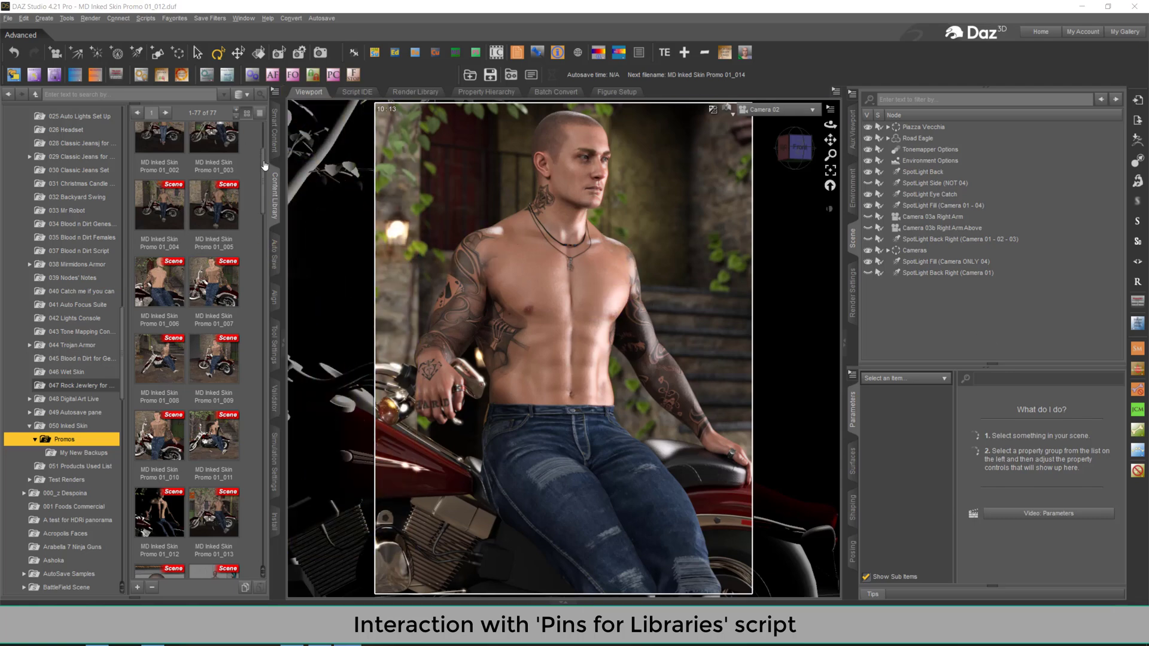
- Browse to Scripts > MikeD > Pins for Libraries and select the MD Pins script
scroll(69, 350, "up", 15)
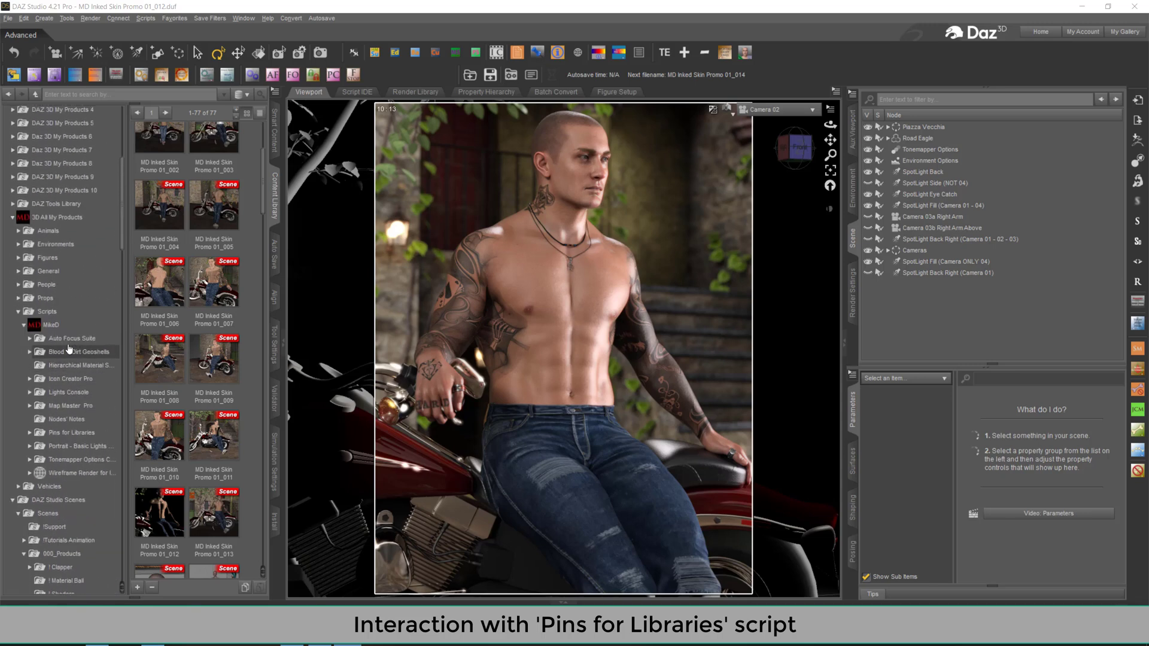
left_click(40, 312)
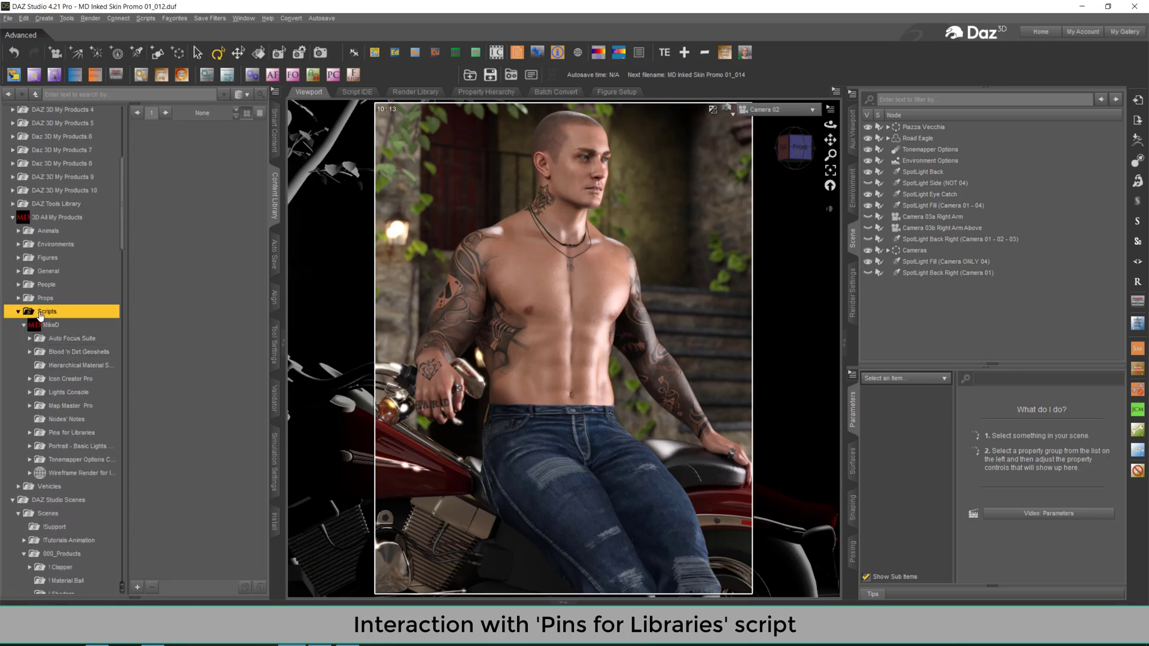
left_click(50, 325)
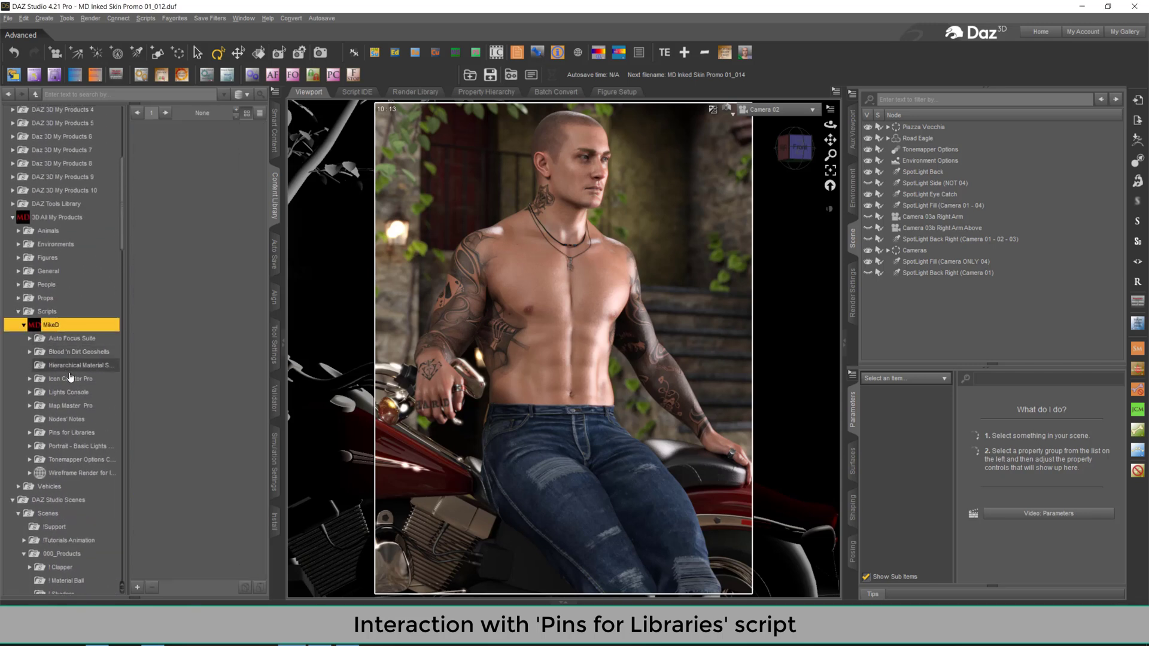
left_click(66, 433)
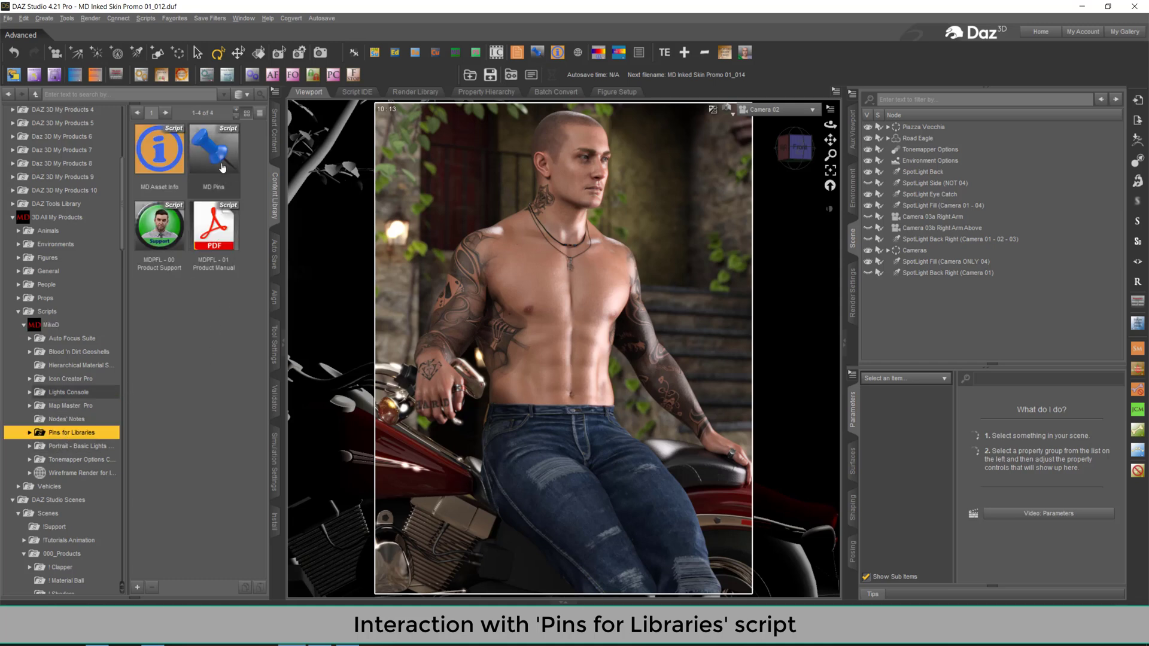
left_click(222, 169)
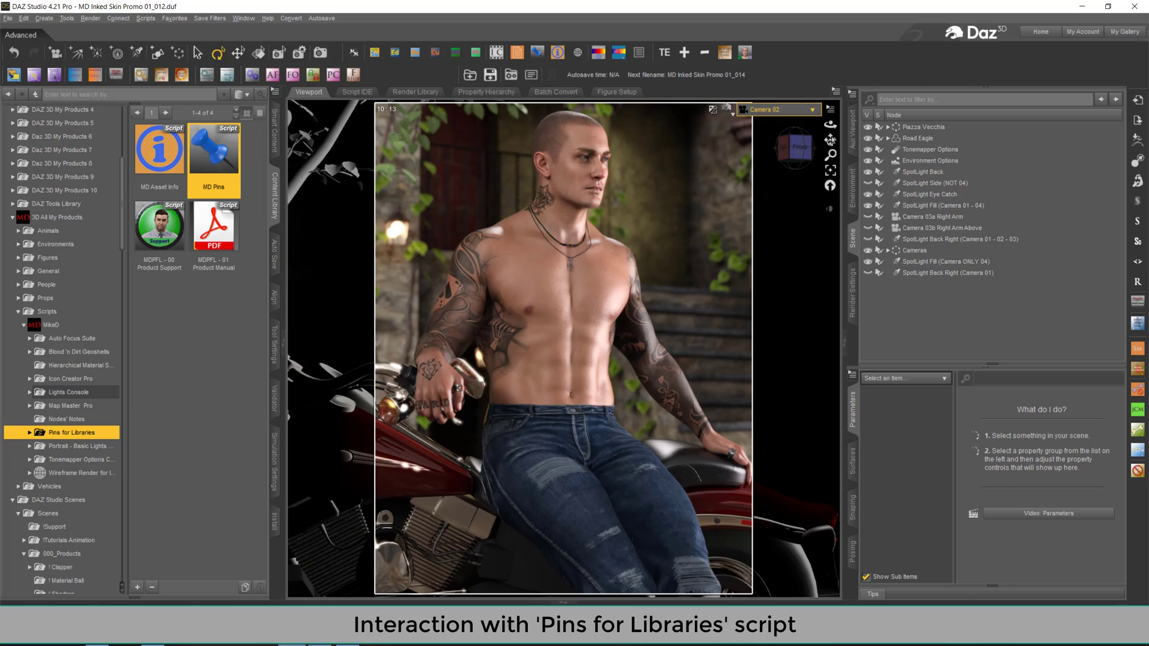
- Tick Arno HD, MD Rock Jewelry addon, Road Eagle and Piazza Vecchia, then store them to Pins
left_click(638, 53)
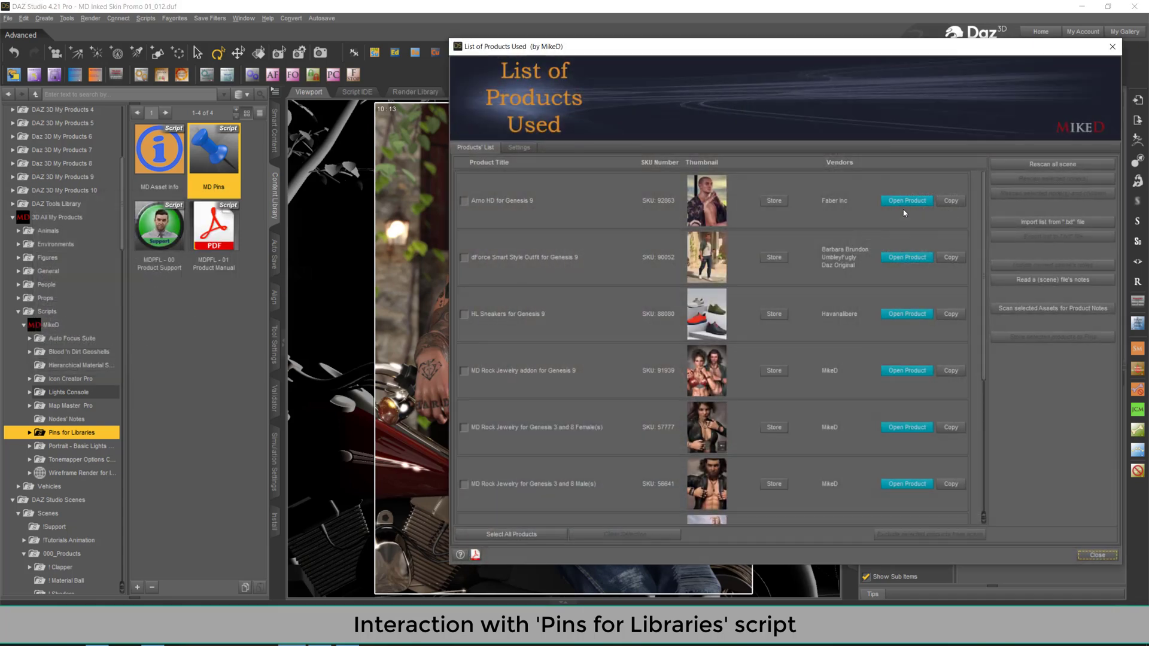
left_click(464, 201)
left_click(464, 371)
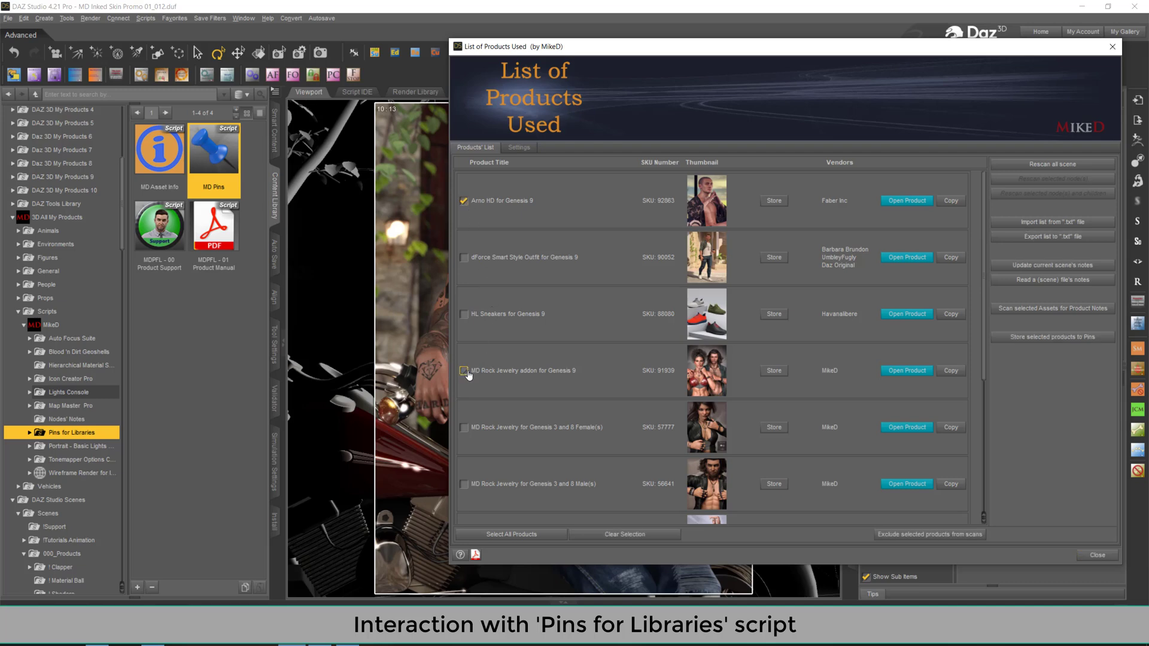
scroll(508, 391, "down", 2)
scroll(508, 391, "down", 2)
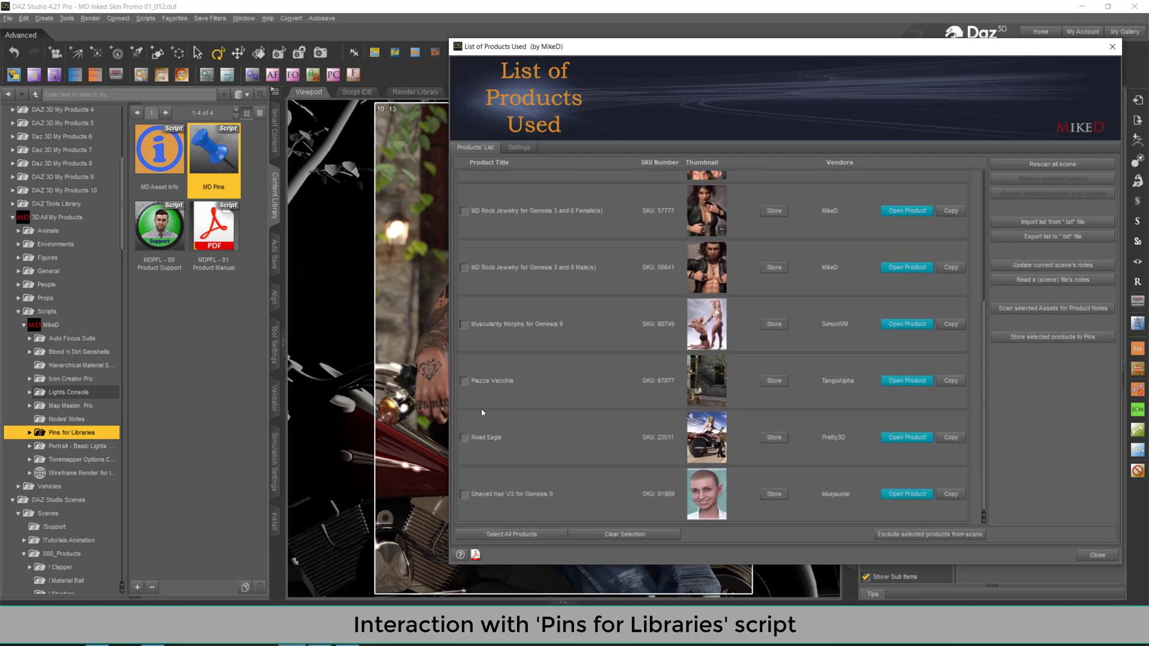
left_click(464, 438)
left_click(464, 381)
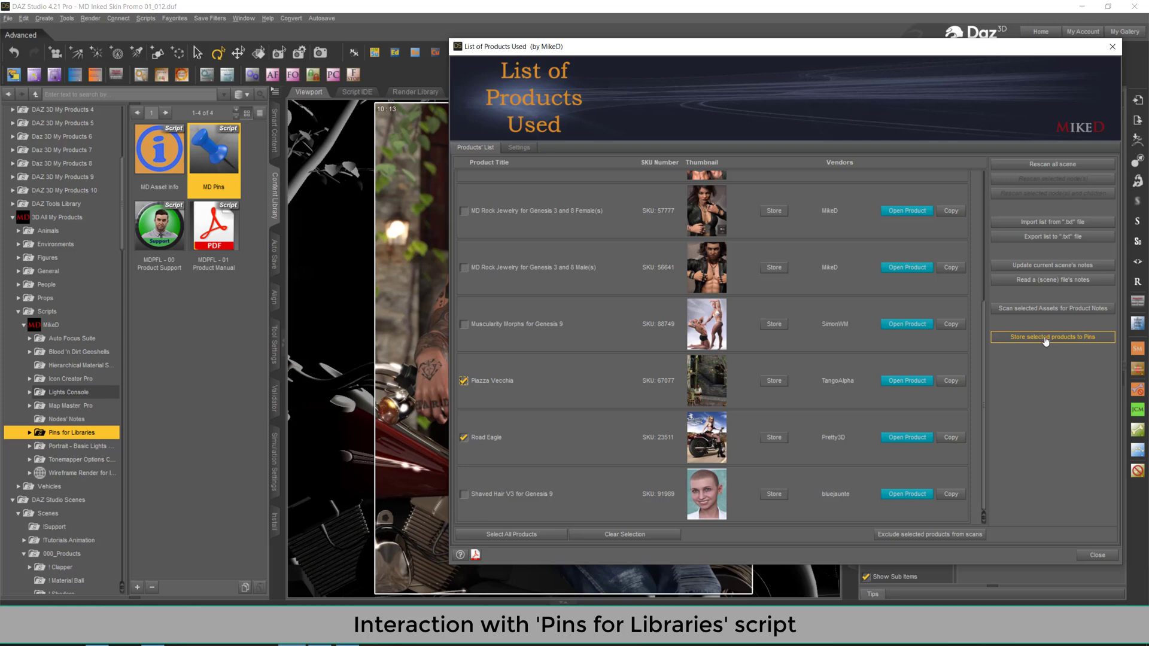
left_click(1034, 338)
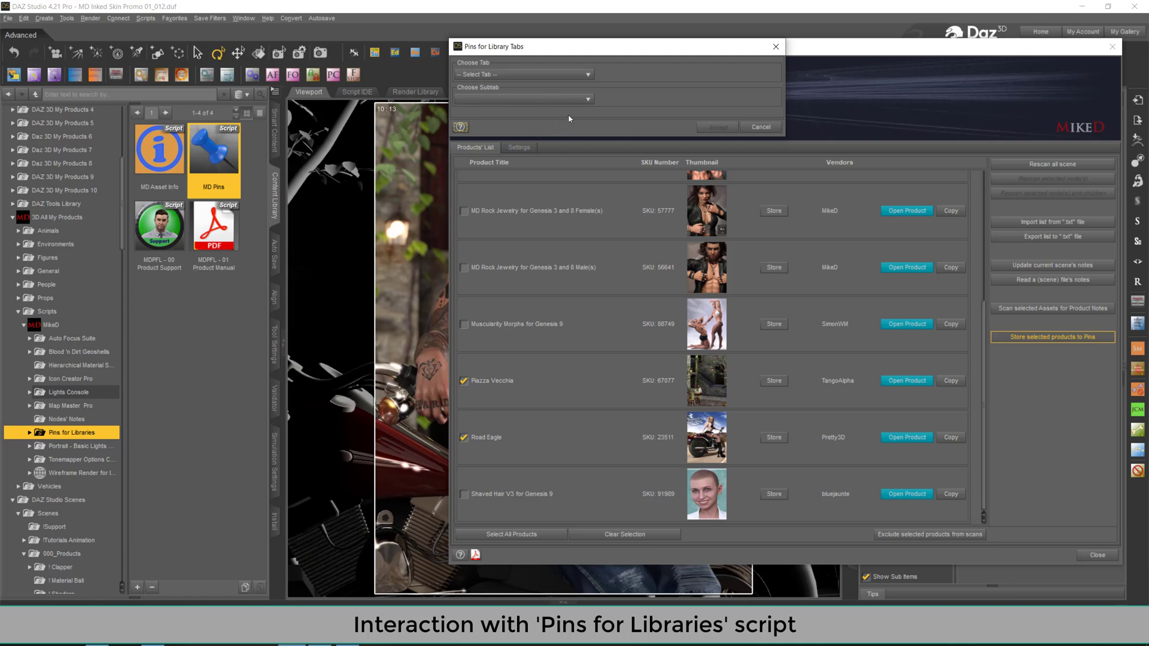
- Add a new Pins tab with the default MD Inked Skin Promo 01_012 name and export the products
left_click(532, 75)
left_click(532, 88)
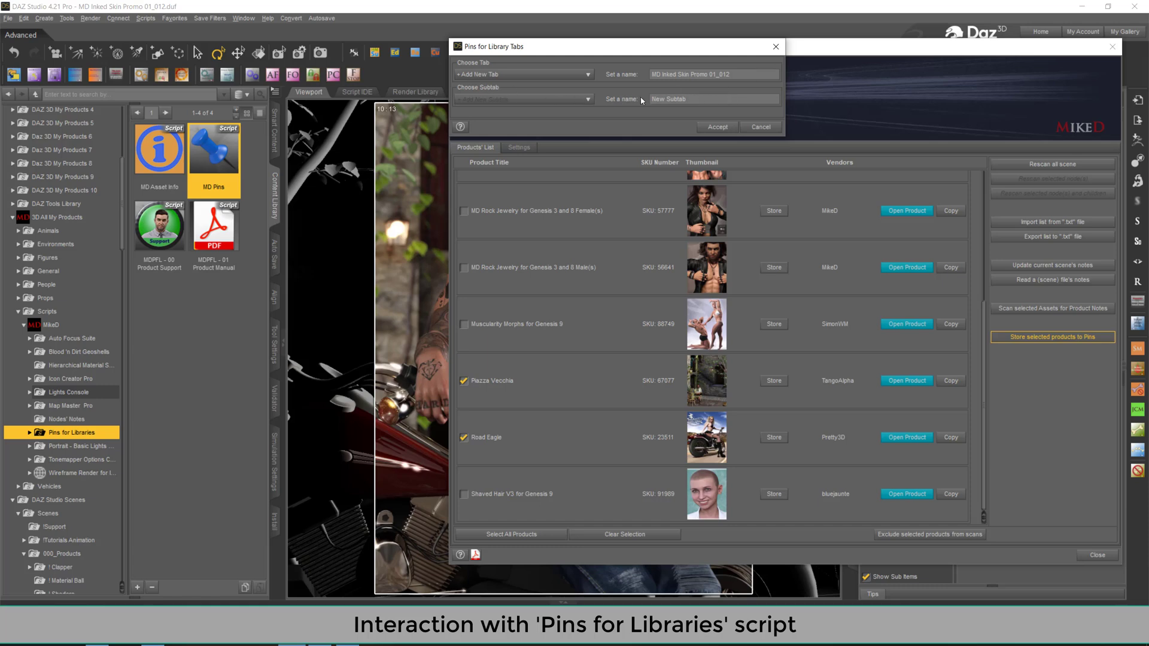
left_click(713, 128)
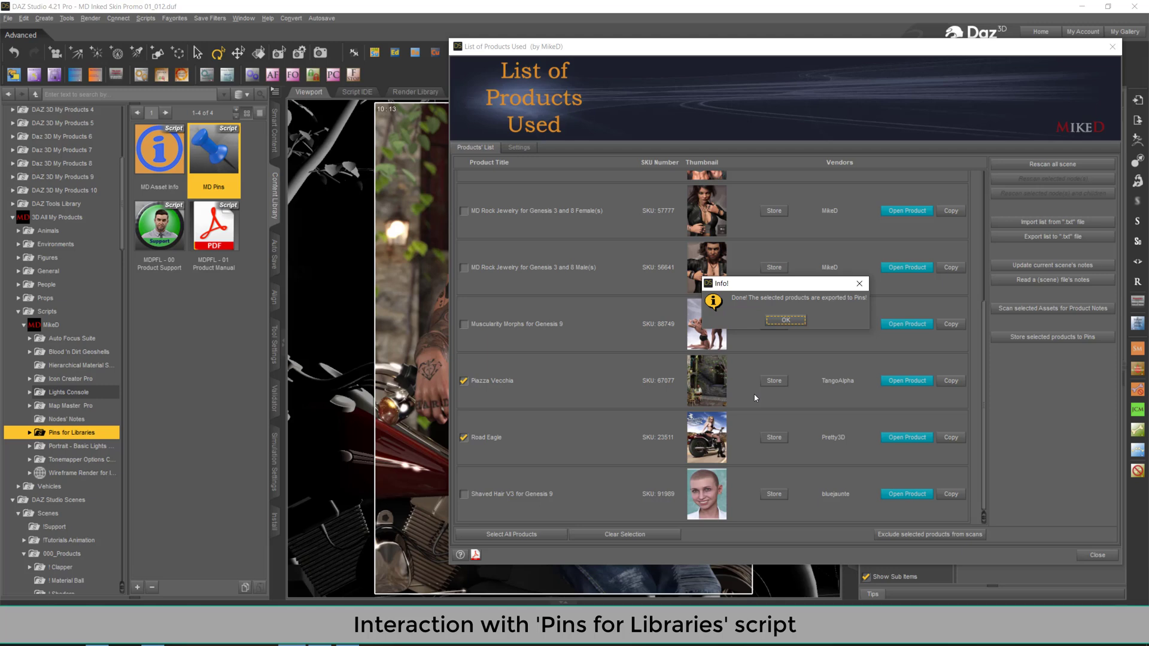
left_click(785, 321)
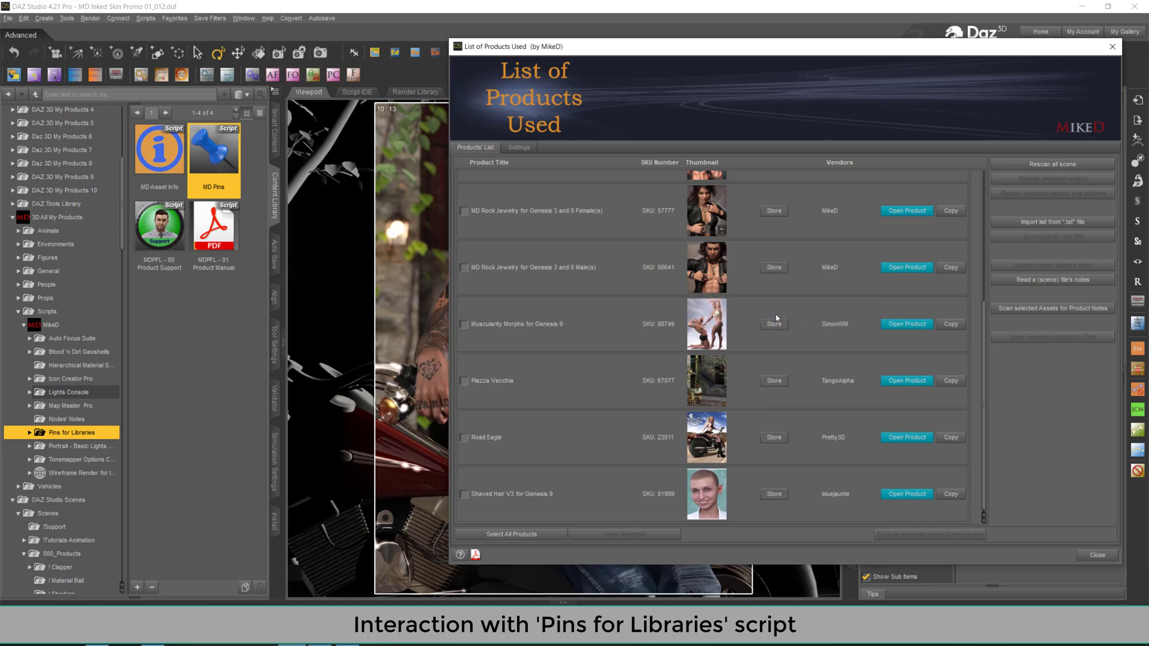
- Close the products list, run MD Pins, and view the MD Inked Skin Promo 01_012 tab
left_click(1094, 554)
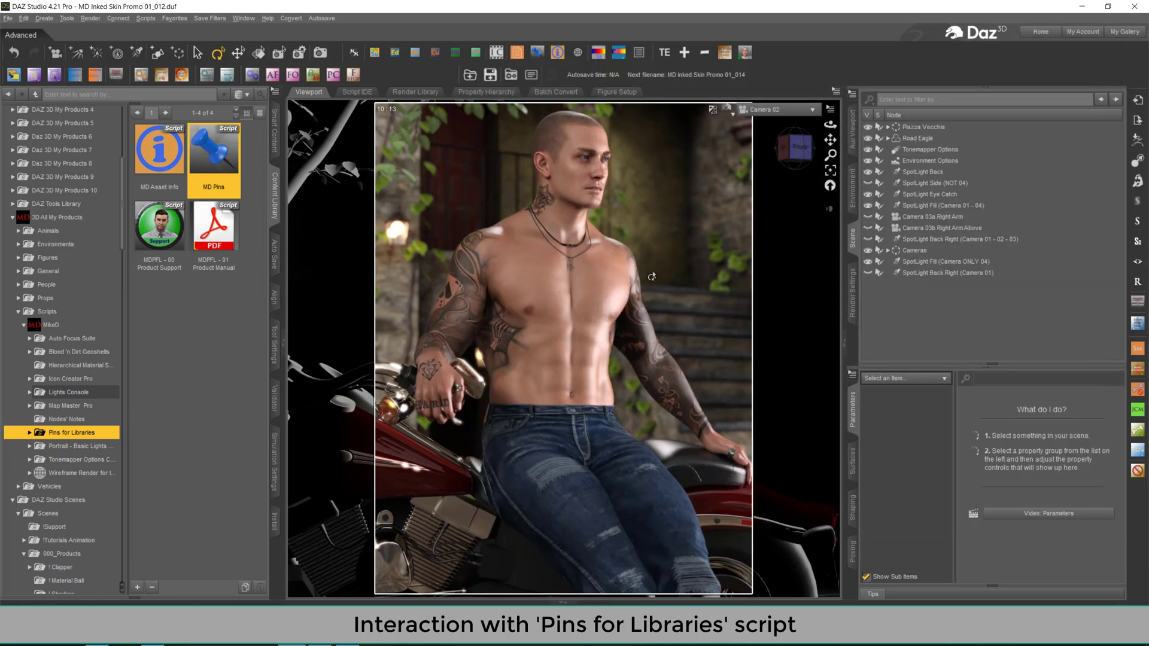
double_click(219, 156)
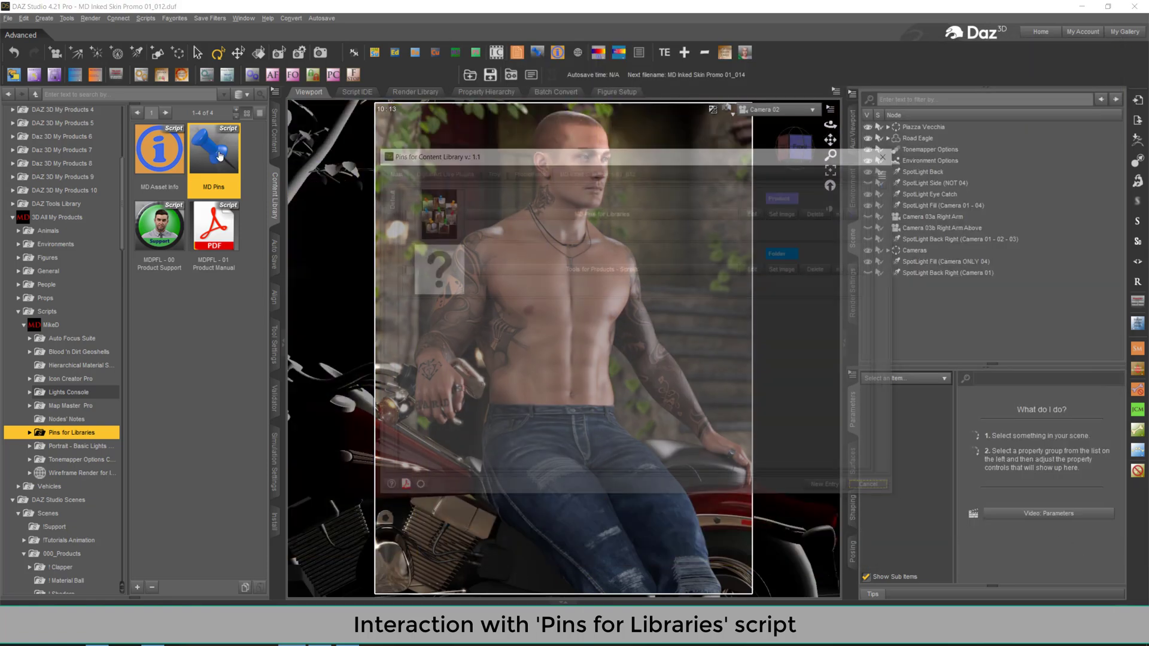
left_click(594, 173)
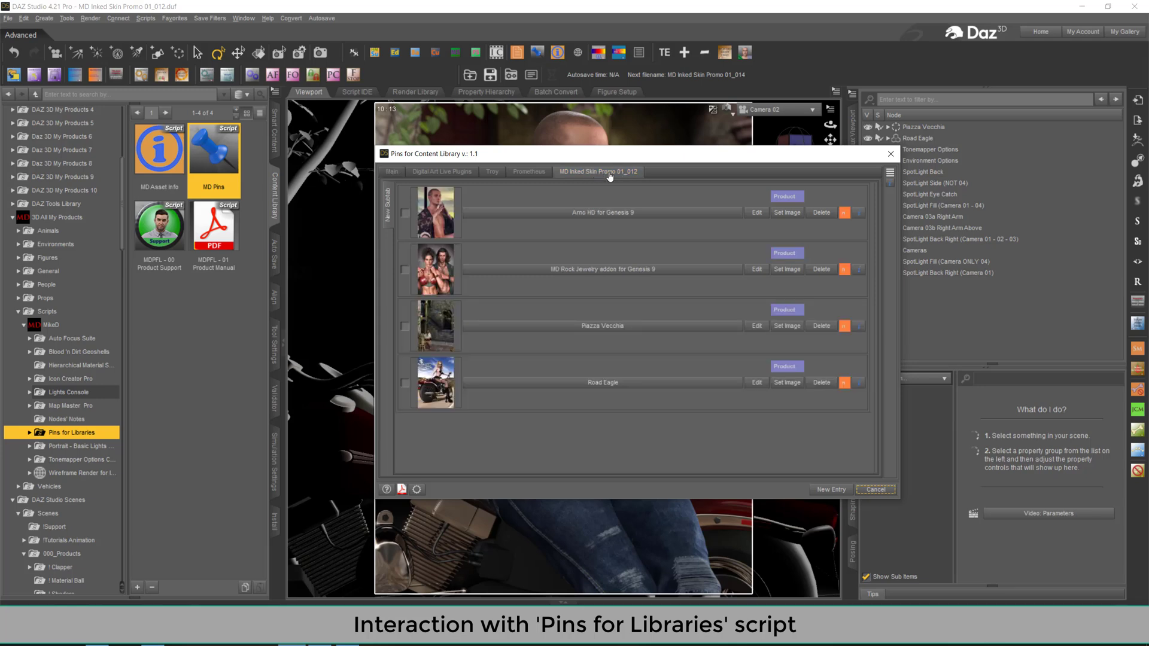